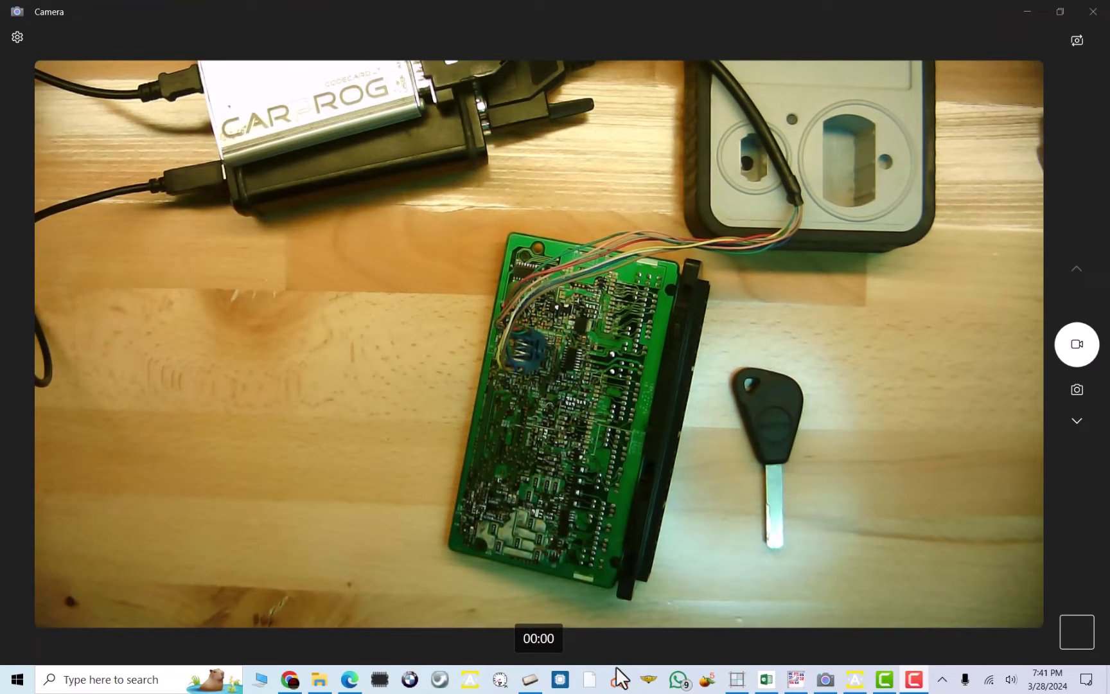
Switch to CARPROG and read the 24C01 EEPROM of the connected module.
{"action": "left_click", "coordinate": [528, 680]}
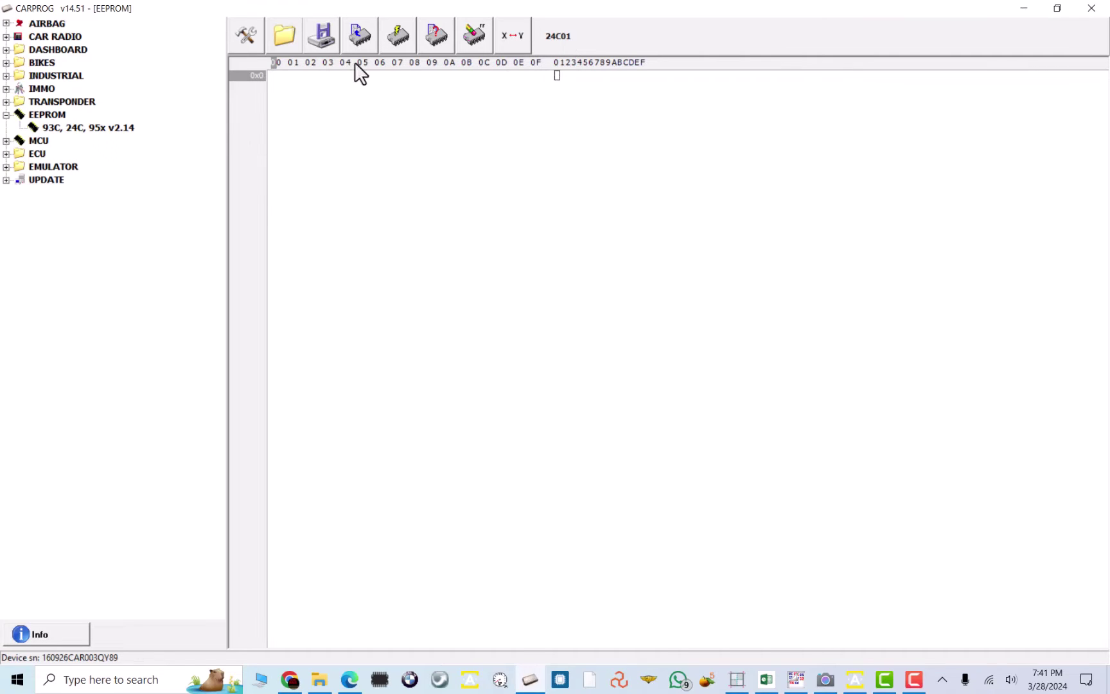
{"action": "left_click", "coordinate": [360, 46]}
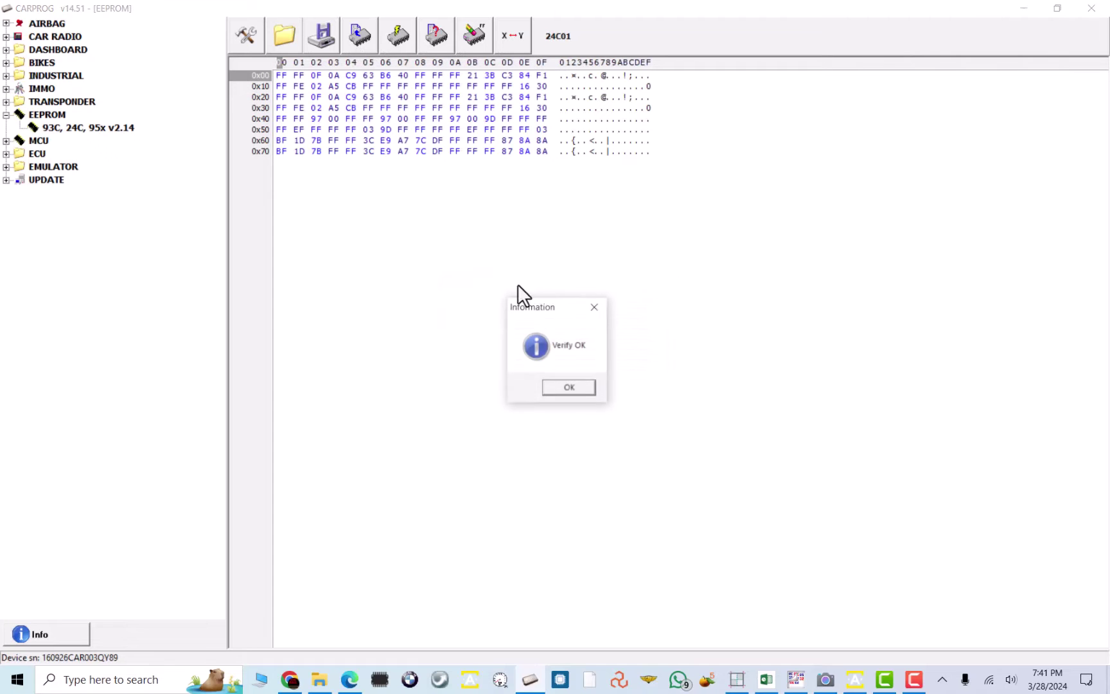
{"action": "left_click", "coordinate": [570, 388]}
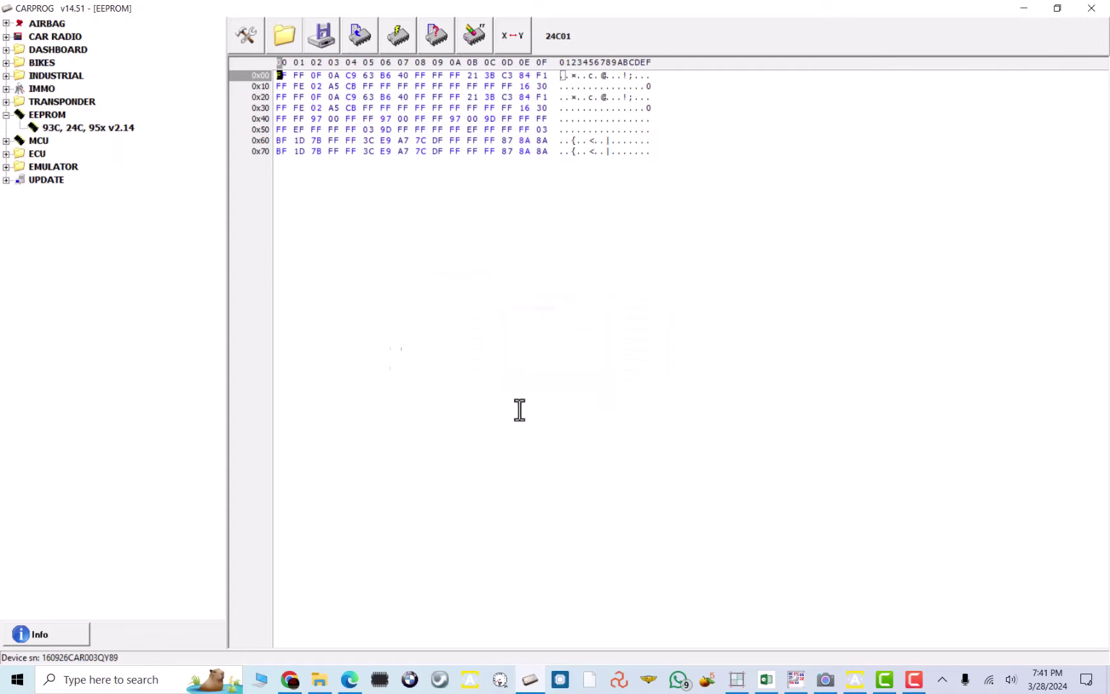
Save the EEPROM dump on the Desktop as a BIN file named "subaru biu orig".
{"action": "left_click", "coordinate": [321, 39]}
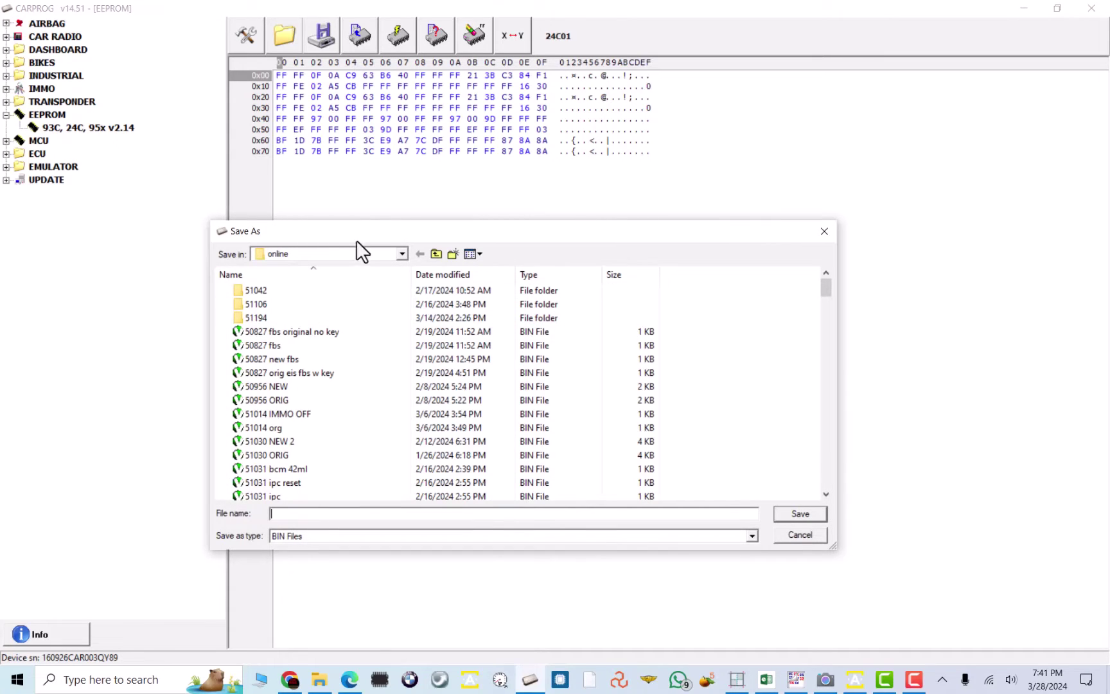
{"action": "left_click", "coordinate": [364, 255]}
{"action": "left_click_drag", "start_coordinate": [400, 310], "coordinate": [401, 272]}
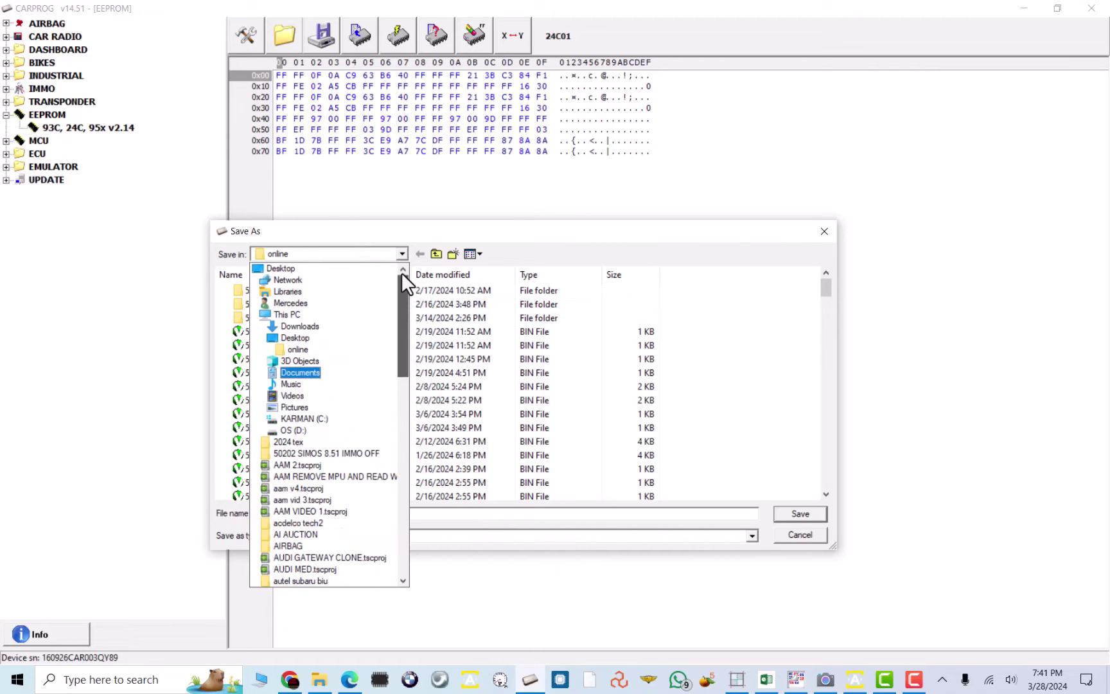
{"action": "left_click", "coordinate": [368, 270]}
{"action": "left_click", "coordinate": [337, 514]}
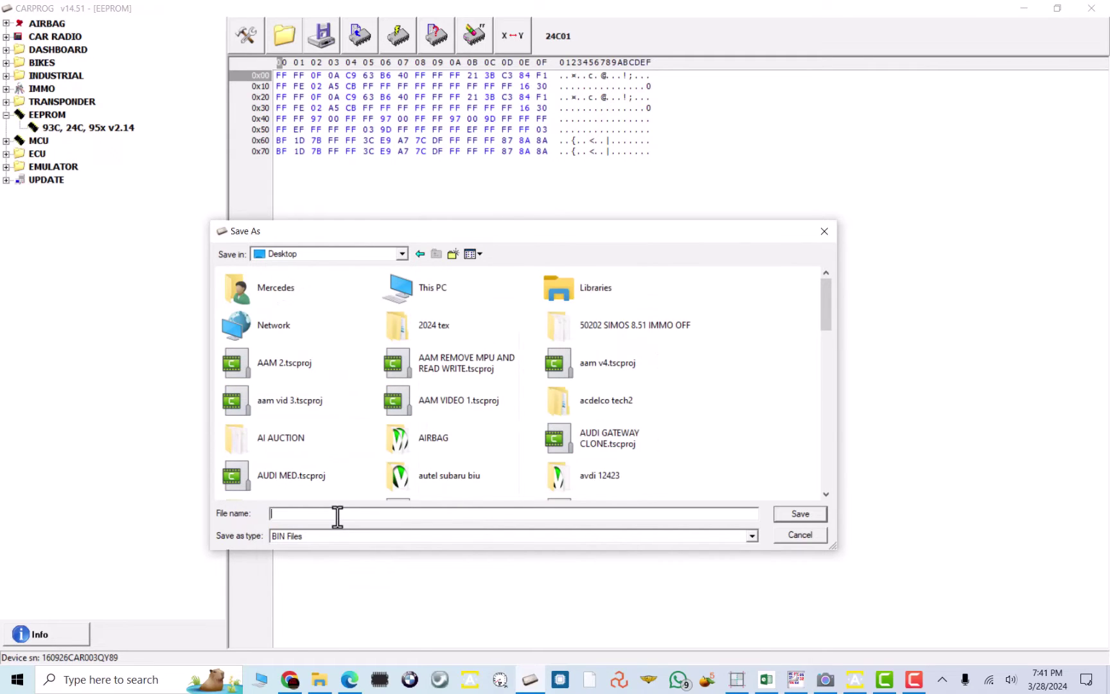
{"action": "type", "text": "subaru"}
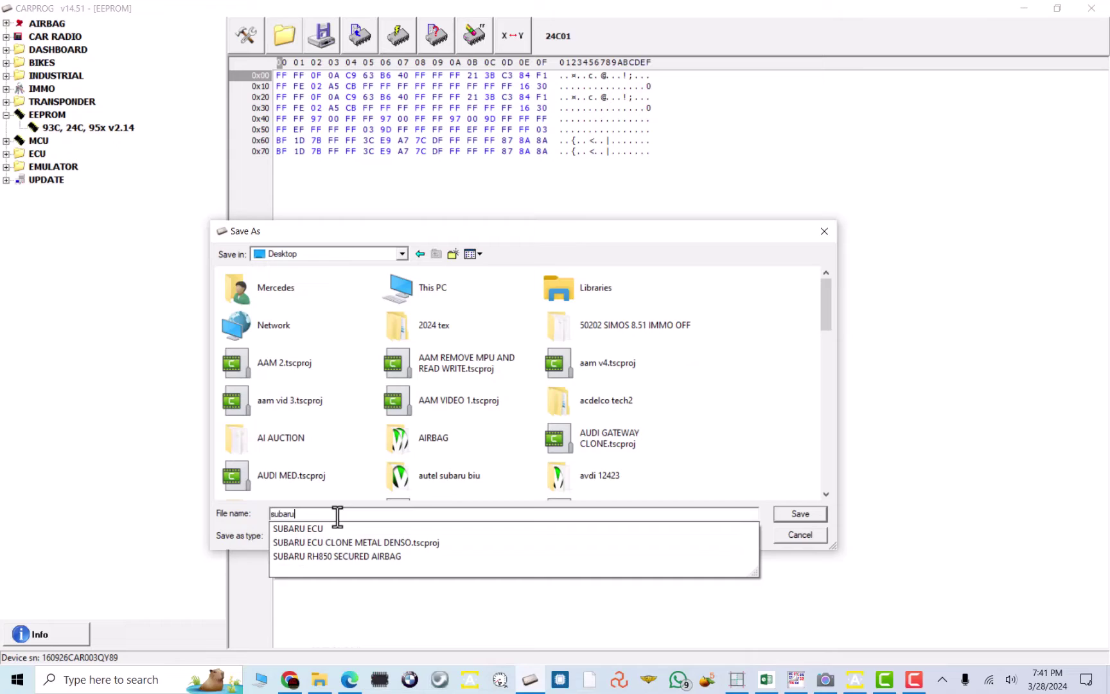
{"action": "type", "text": " biu orig"}
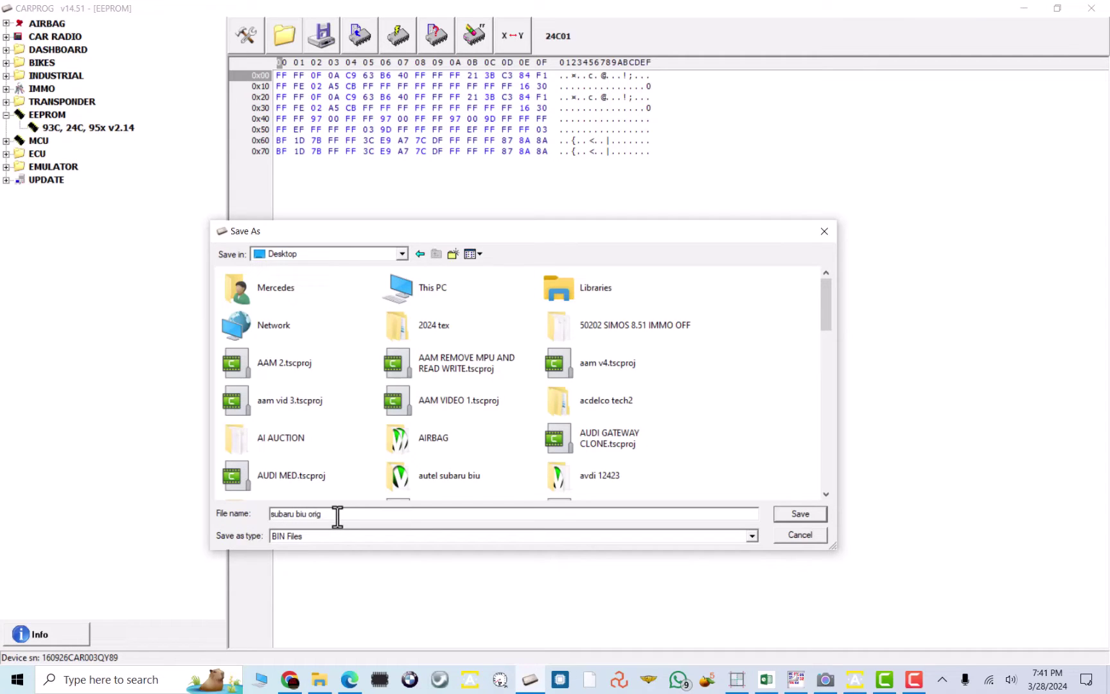
{"action": "left_click", "coordinate": [778, 514]}
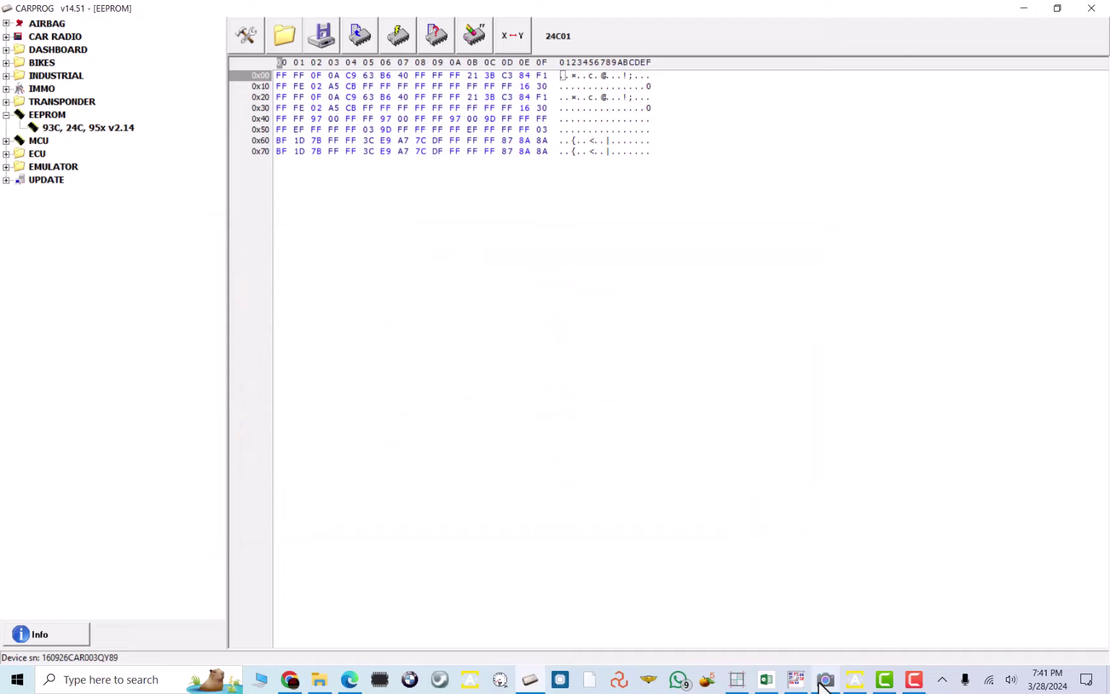
Switch to Abrites Quick Start, launch the Tag Key Tool and dismiss the connection message.
{"action": "mouse_move", "coordinate": [843, 691]}
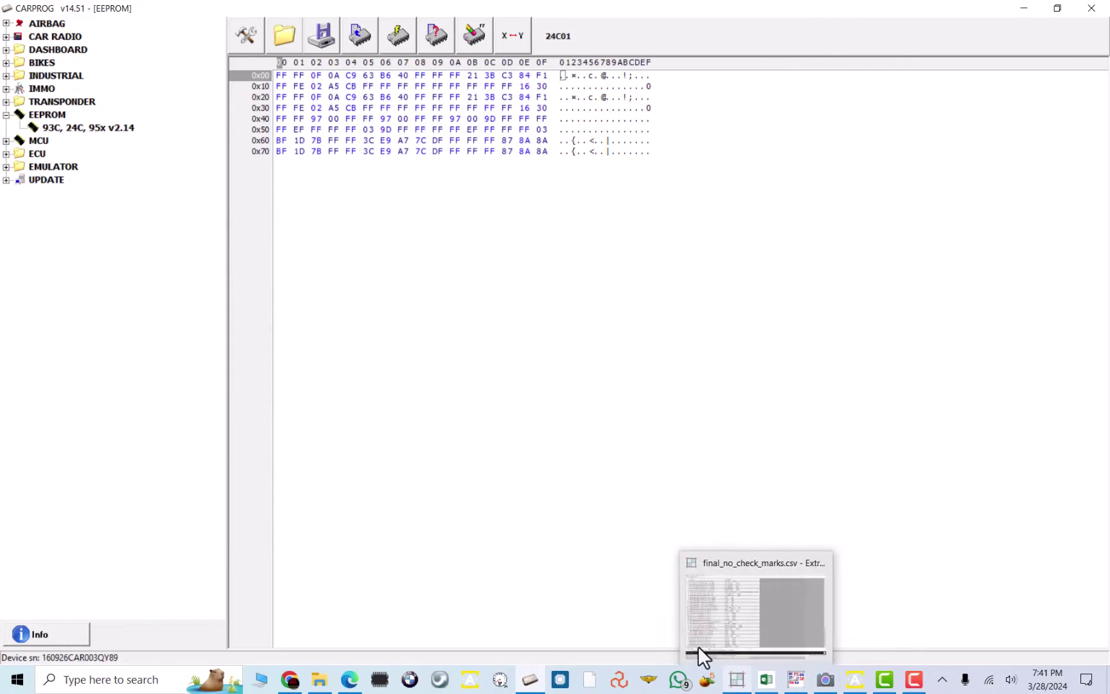
{"action": "left_click", "coordinate": [857, 682]}
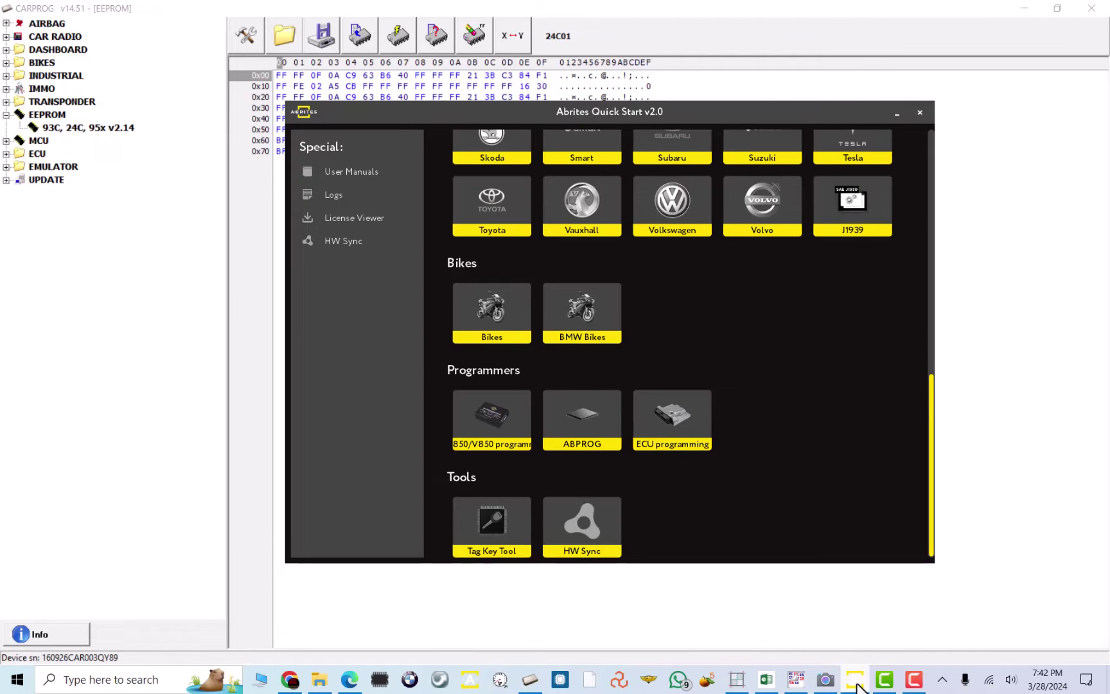
{"action": "mouse_move", "coordinate": [829, 686]}
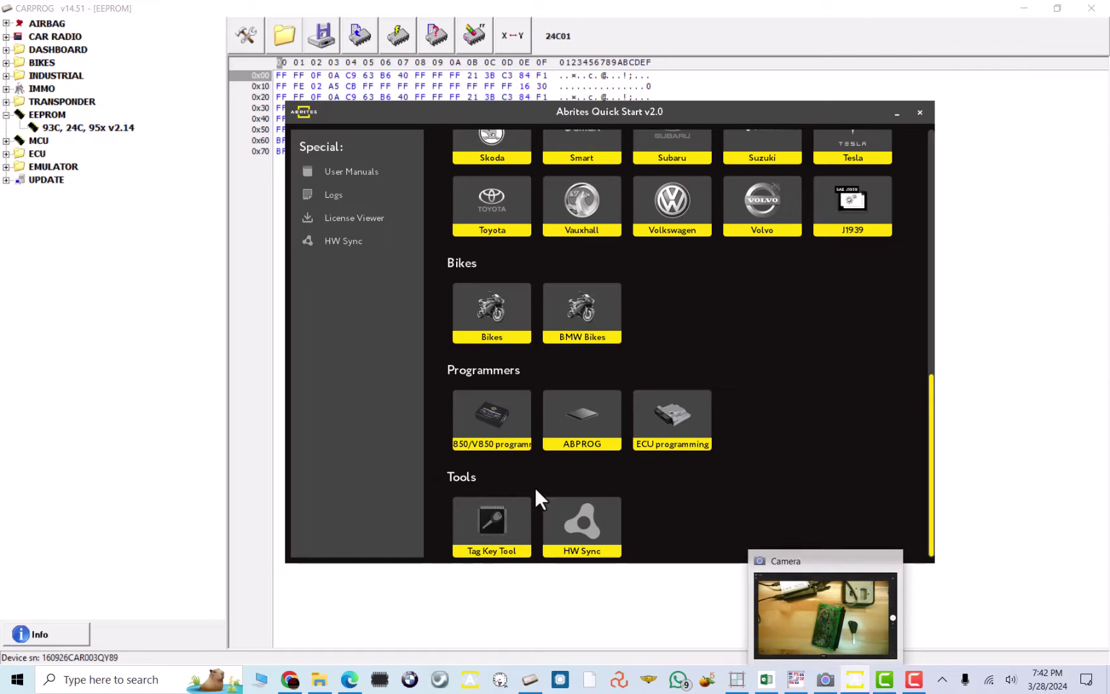
{"action": "left_click", "coordinate": [495, 518]}
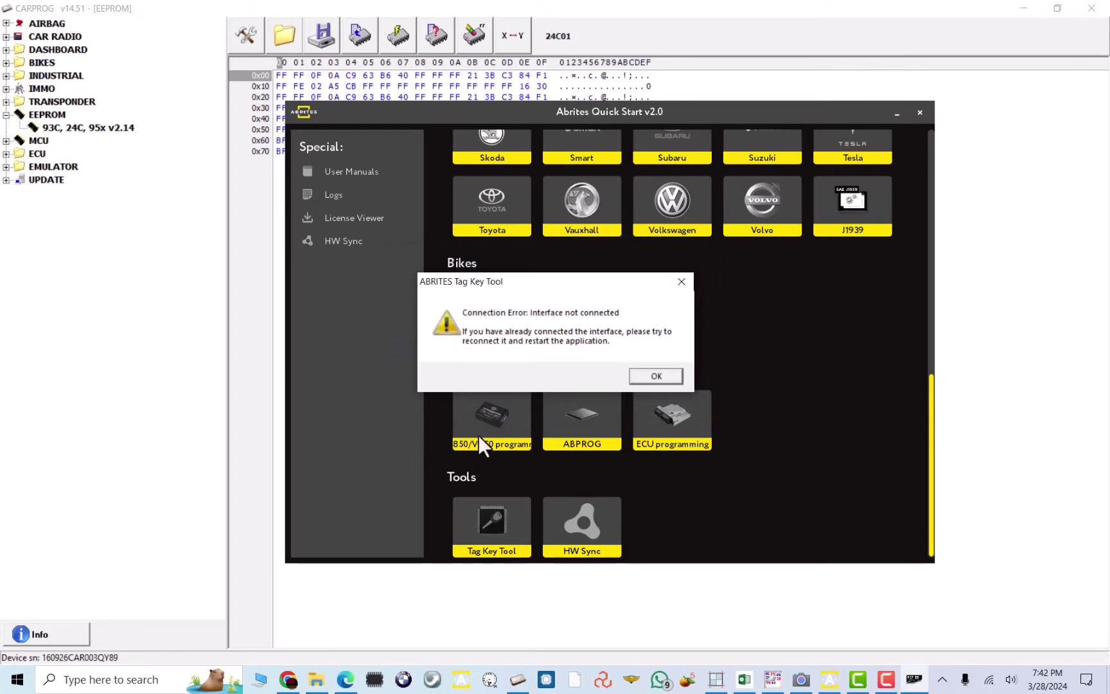
{"action": "left_click", "coordinate": [652, 376]}
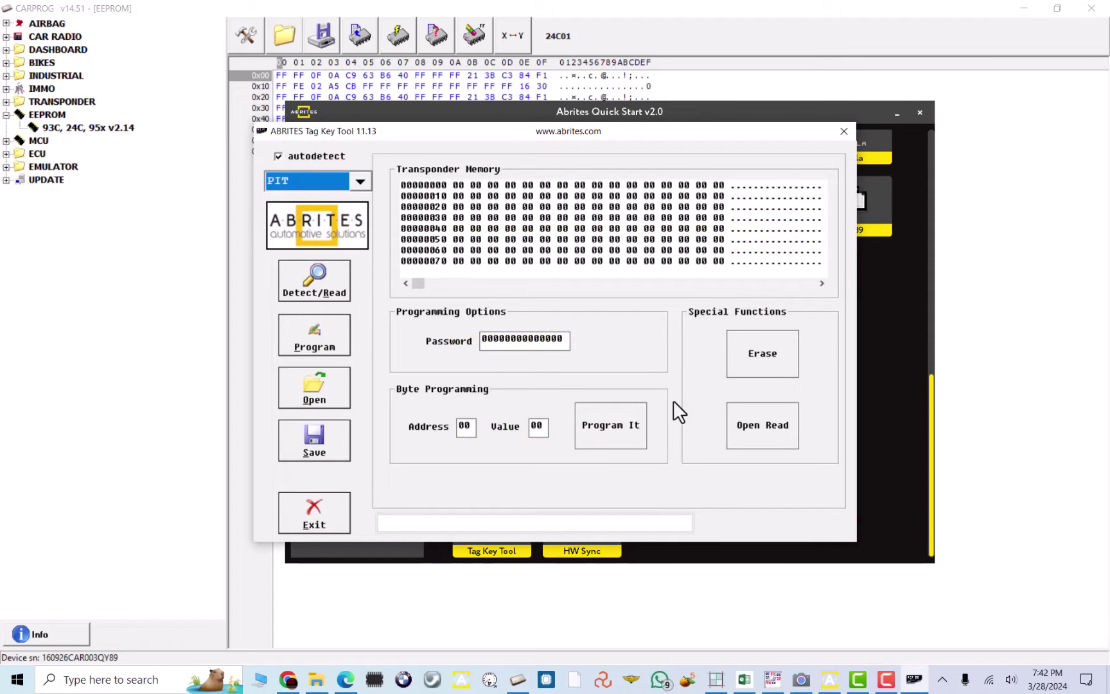
Check the key's placement in the Camera app, then detect and read its transponder in ABRITES Tag Key Tool.
{"action": "left_click", "coordinate": [802, 681]}
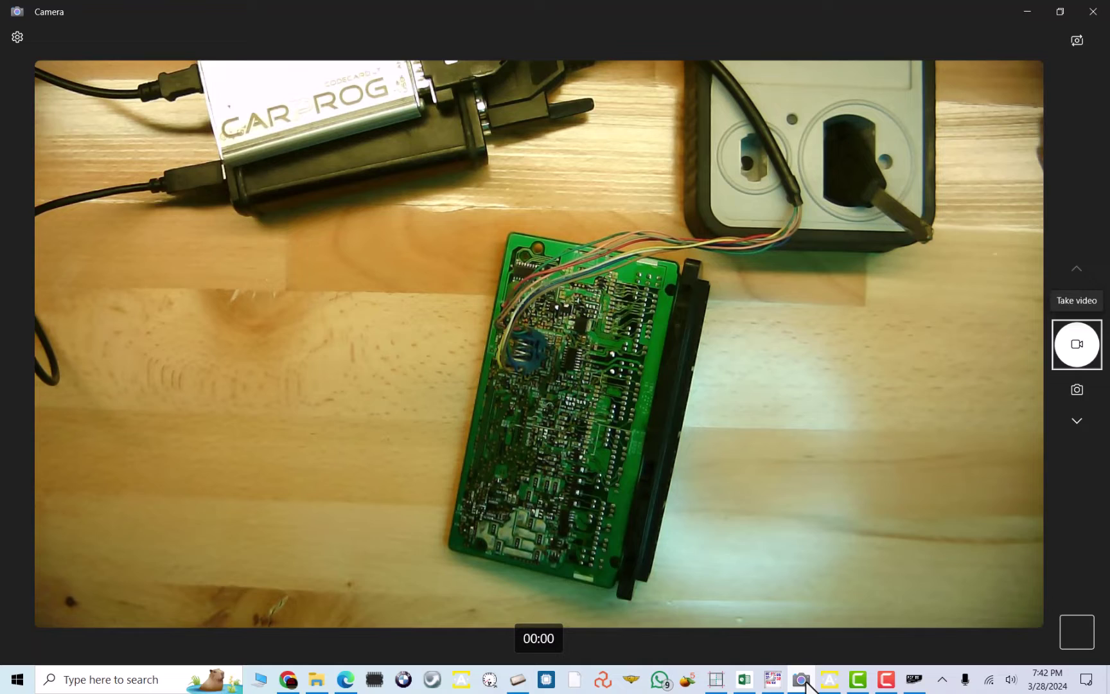
{"action": "left_click", "coordinate": [917, 683]}
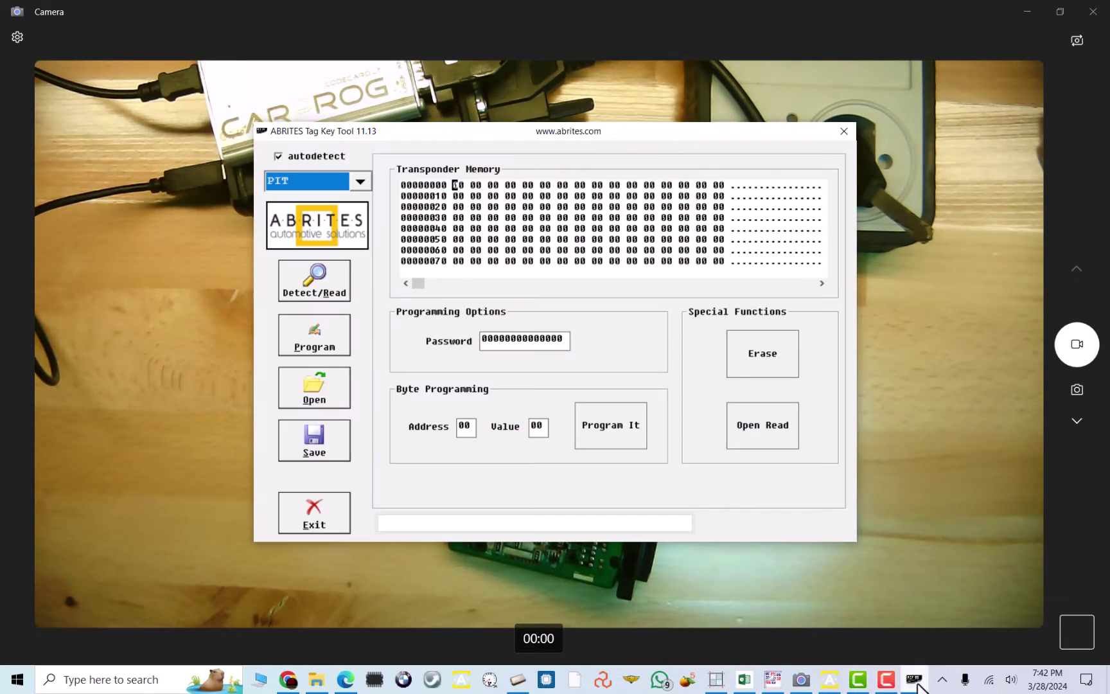
{"action": "left_click", "coordinate": [340, 295]}
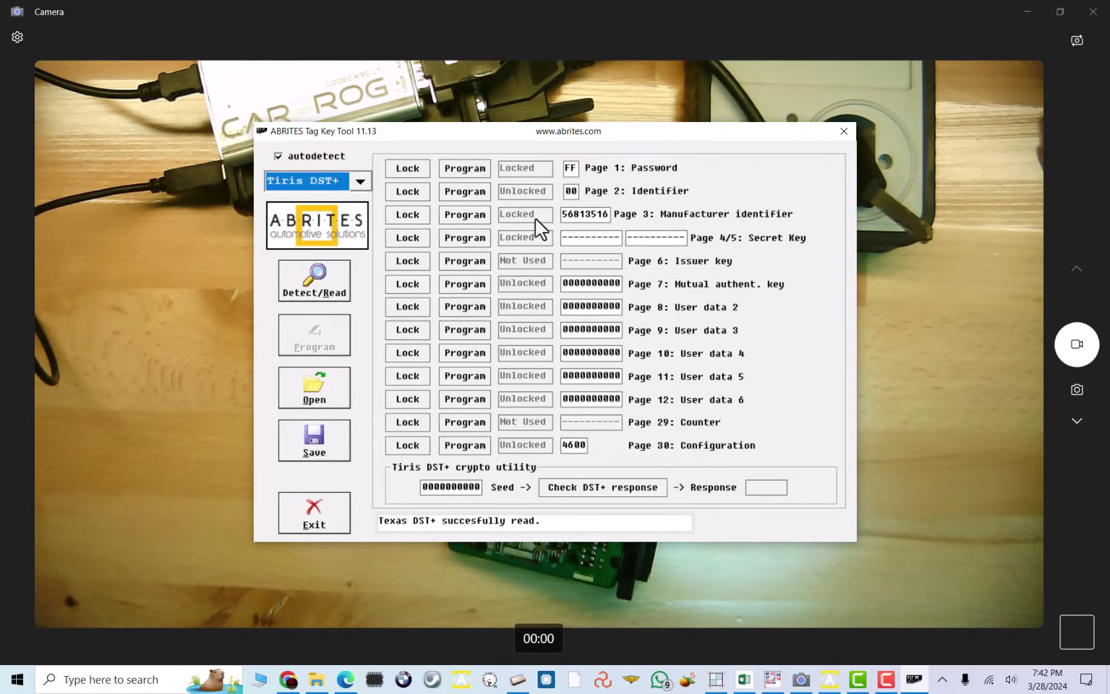
Compare the transponder's page 3 manufacturer identifier with the key bytes in row 0x20 of the CARPROG dump.
{"action": "left_click_drag", "start_coordinate": [562, 214], "coordinate": [567, 215]}
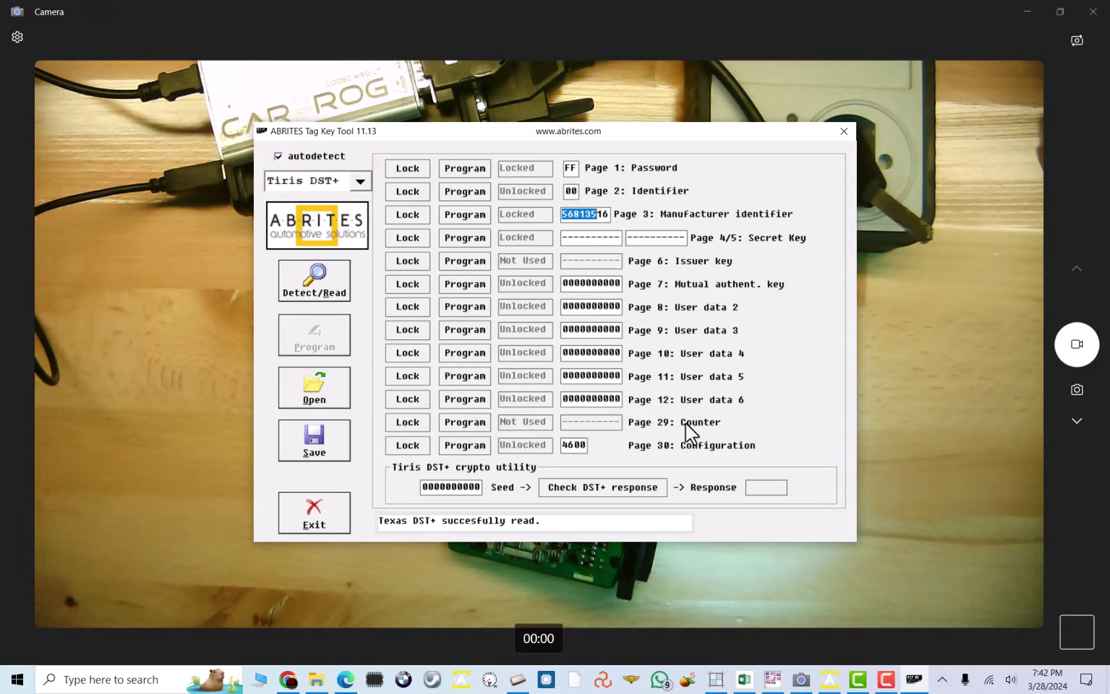
{"action": "left_click", "coordinate": [512, 680]}
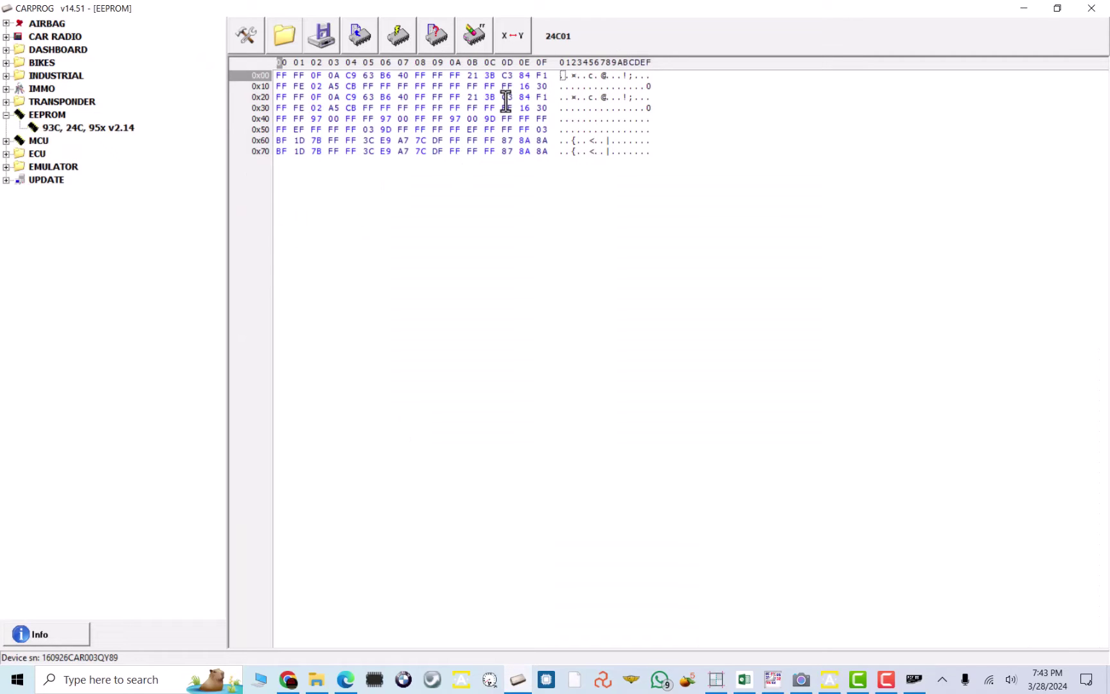
{"action": "left_click_drag", "start_coordinate": [470, 97], "coordinate": [542, 98]}
{"action": "left_click_drag", "start_coordinate": [315, 97], "coordinate": [351, 98]}
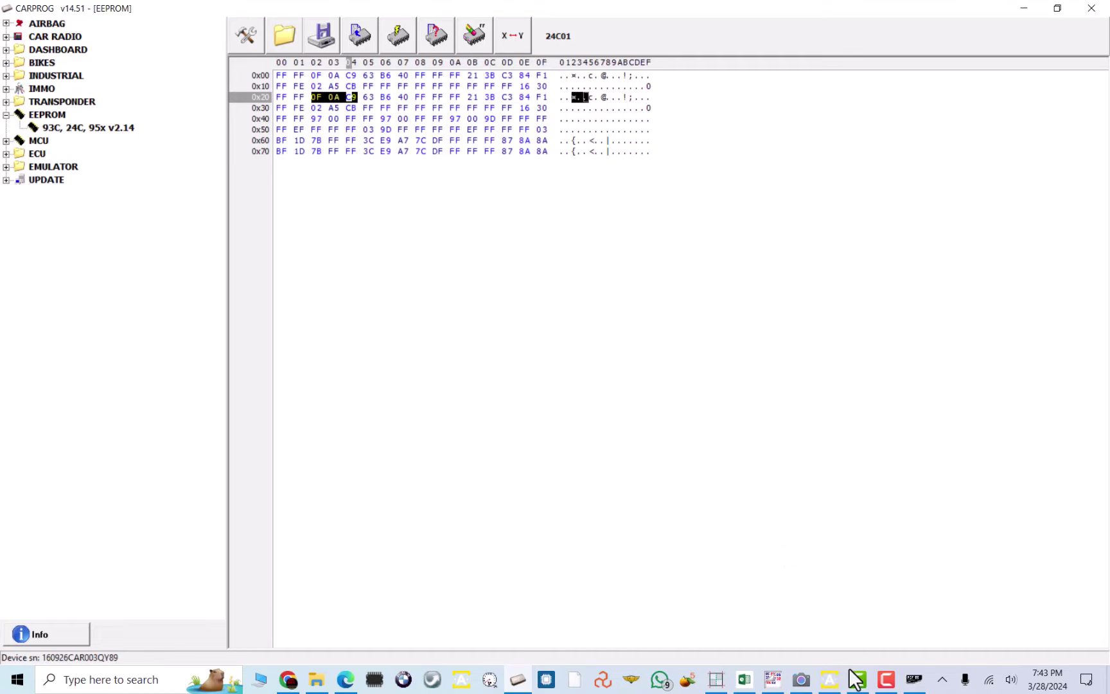
Return to ABRITES Tag Key Tool, open Key Tool and select the vehicle model "Subaru Impreza 2004-. Immobox Mitsubishi 24C01. Texas 4D.".
{"action": "left_click", "coordinate": [911, 686]}
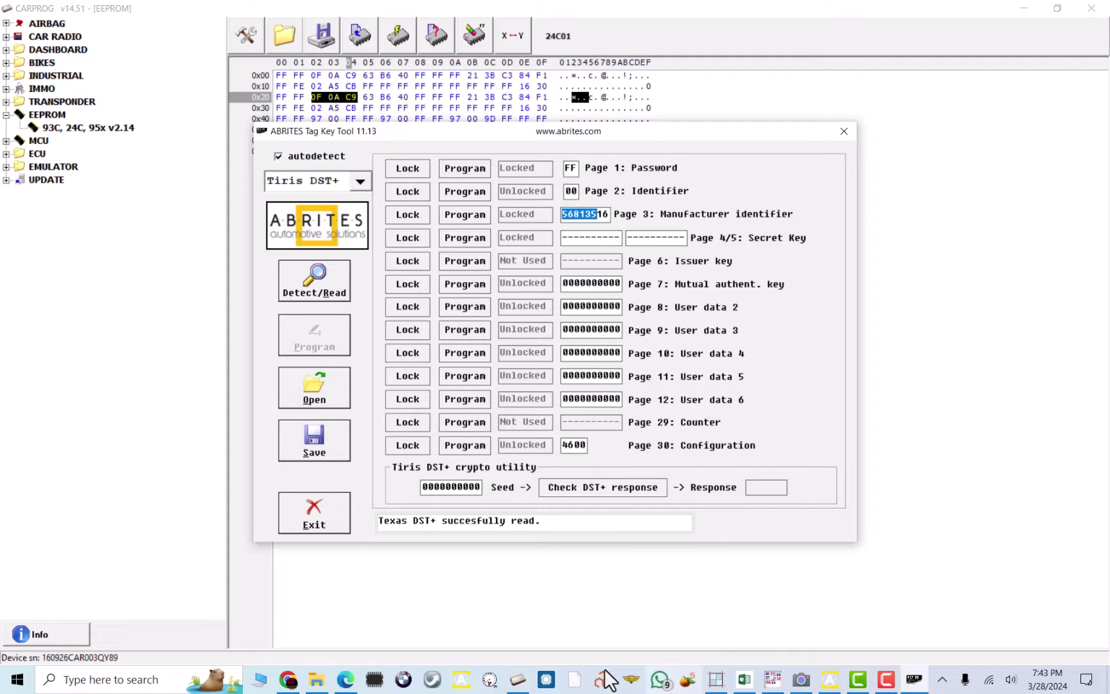
{"action": "left_click", "coordinate": [359, 180]}
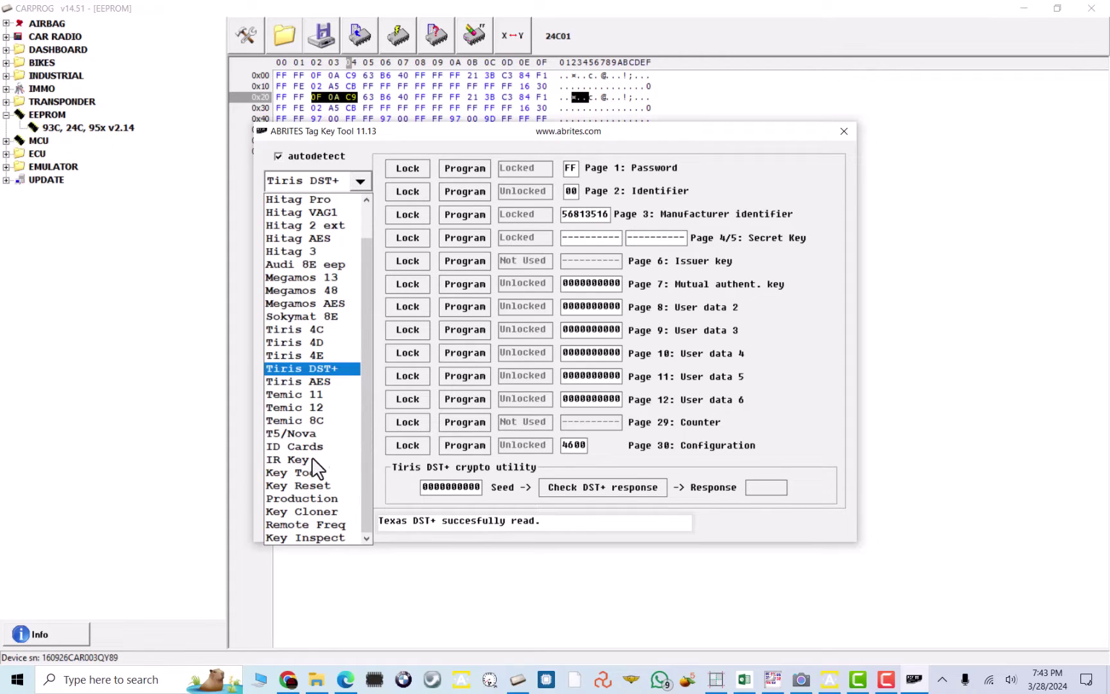
{"action": "left_click", "coordinate": [368, 424]}
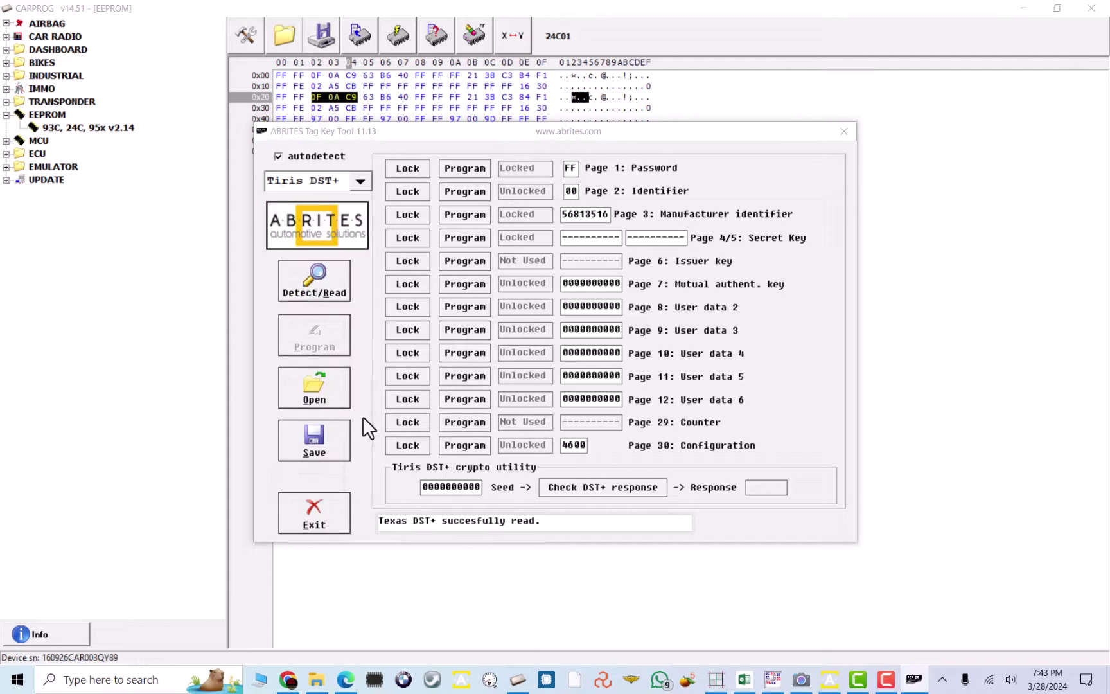
{"action": "left_click", "coordinate": [687, 208]}
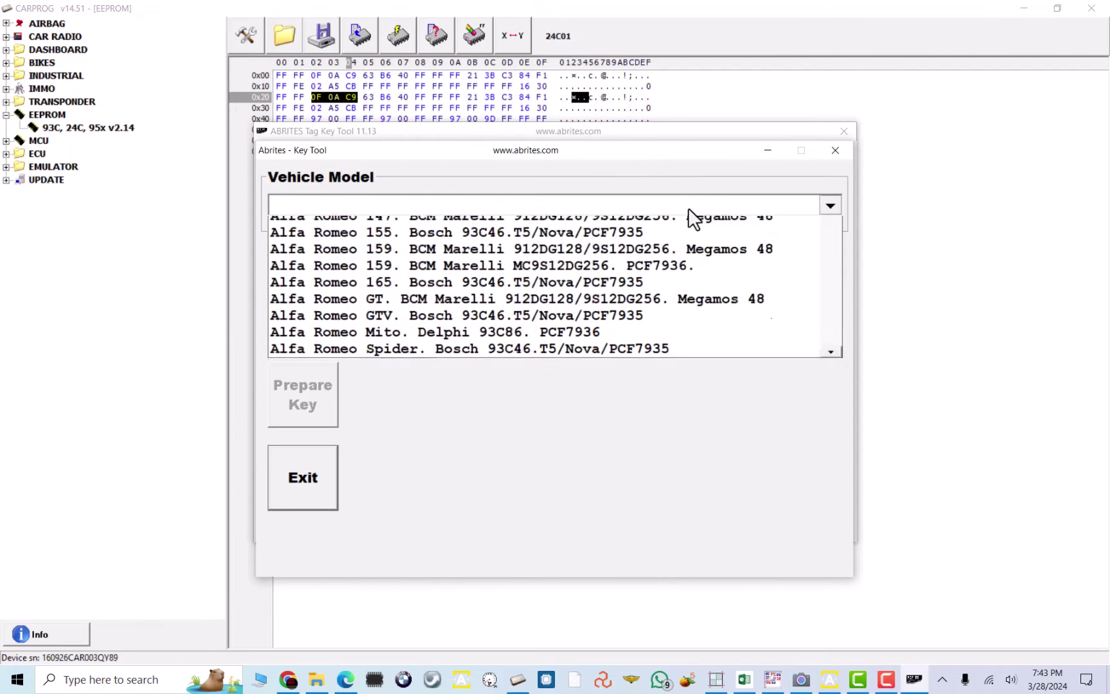
{"action": "left_click_drag", "start_coordinate": [823, 237], "coordinate": [853, 521]}
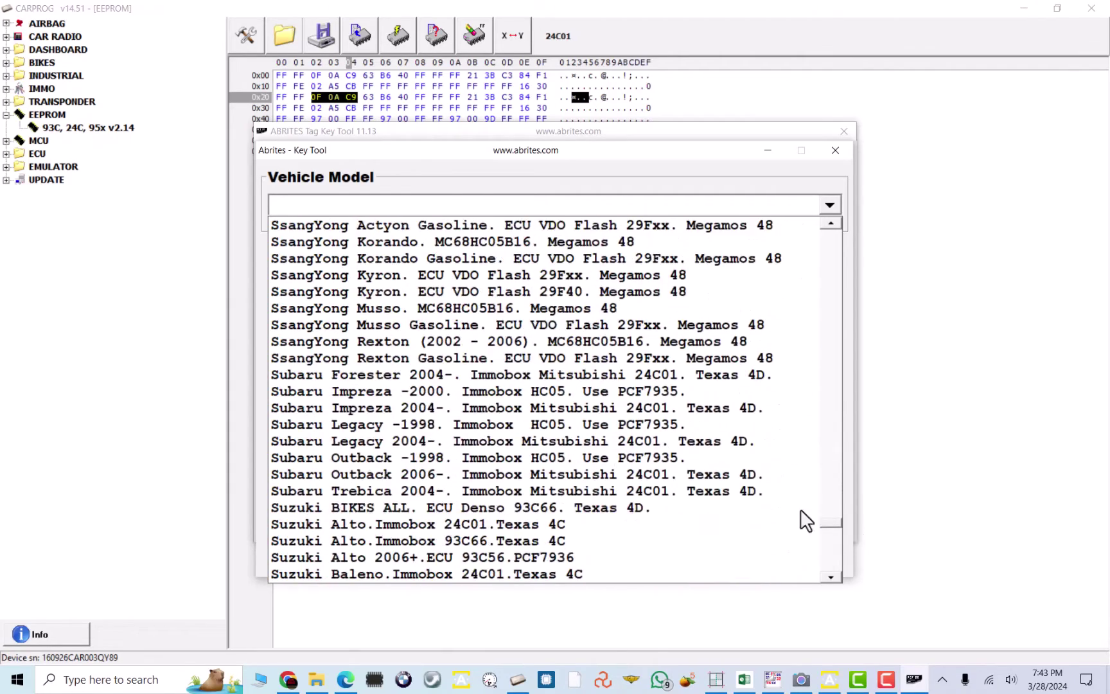
{"action": "left_click", "coordinate": [572, 413]}
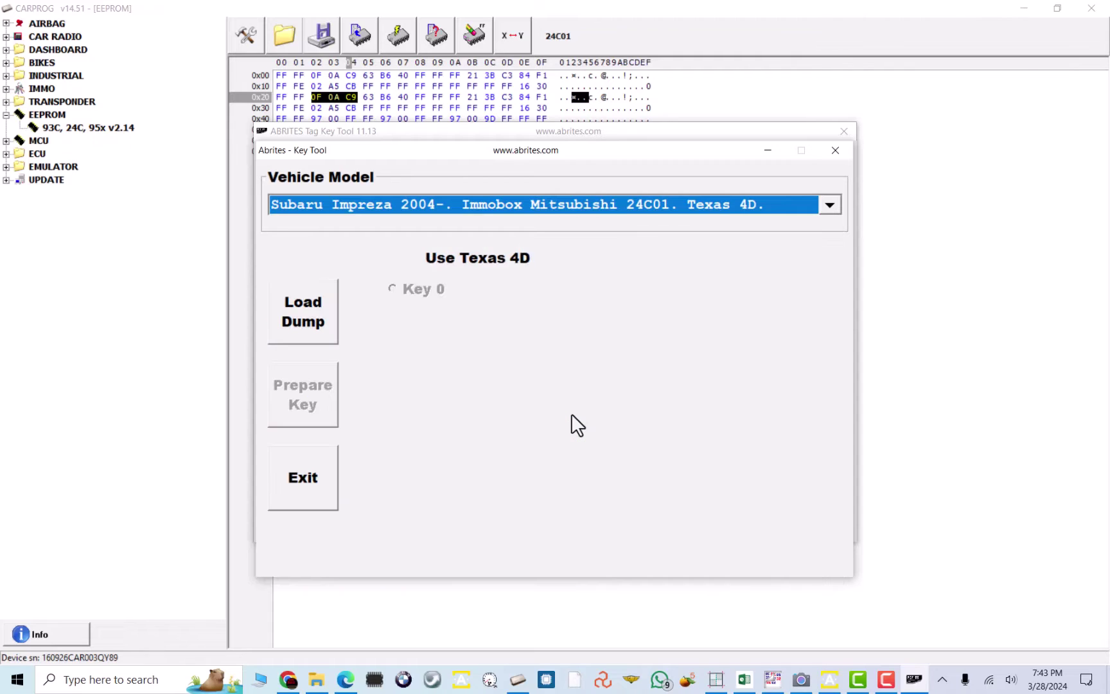
Load the EEPROM dump "subaru biu orig.bin" for the selected Subaru model.
{"action": "left_click", "coordinate": [289, 308]}
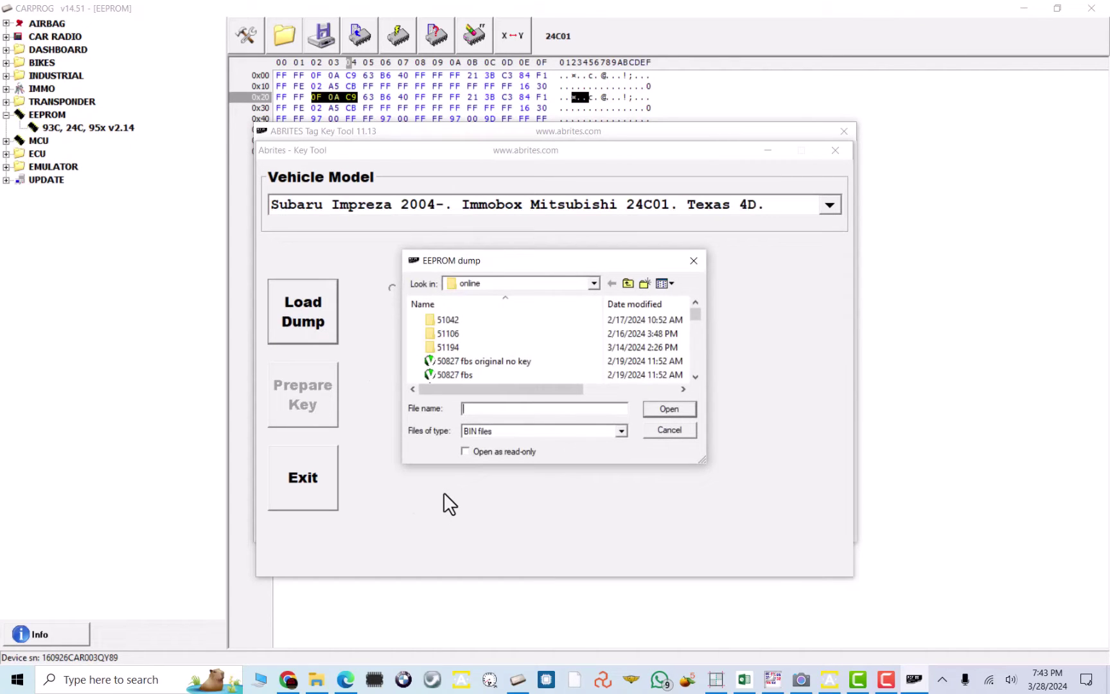
{"action": "type", "text": "s"}
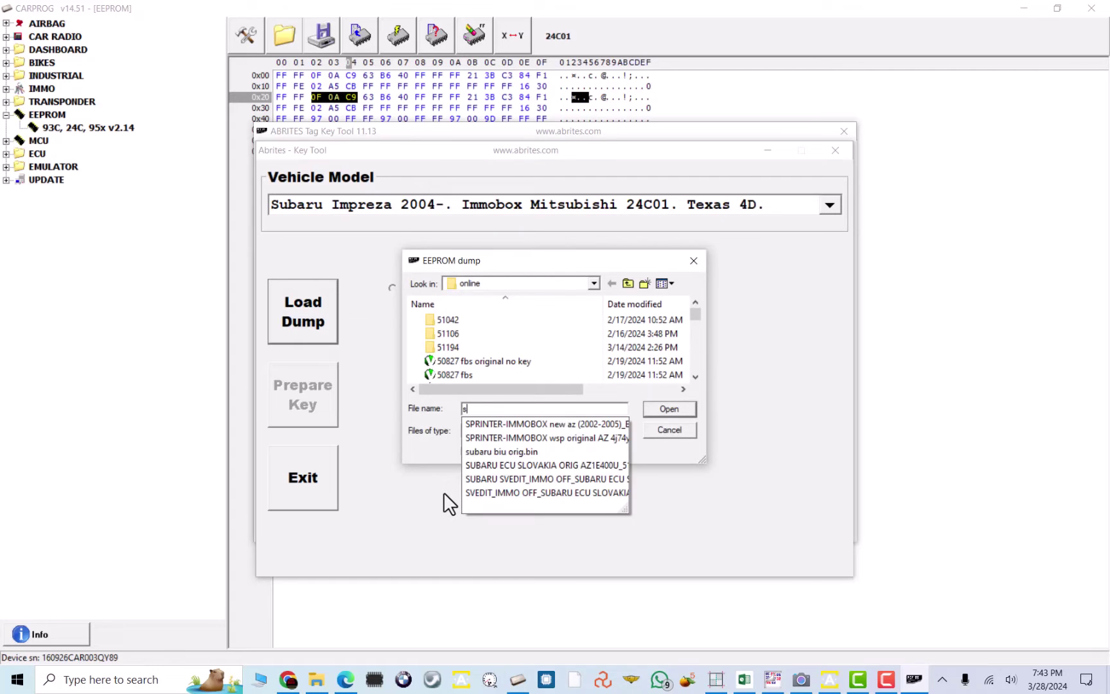
{"action": "type", "text": "u"}
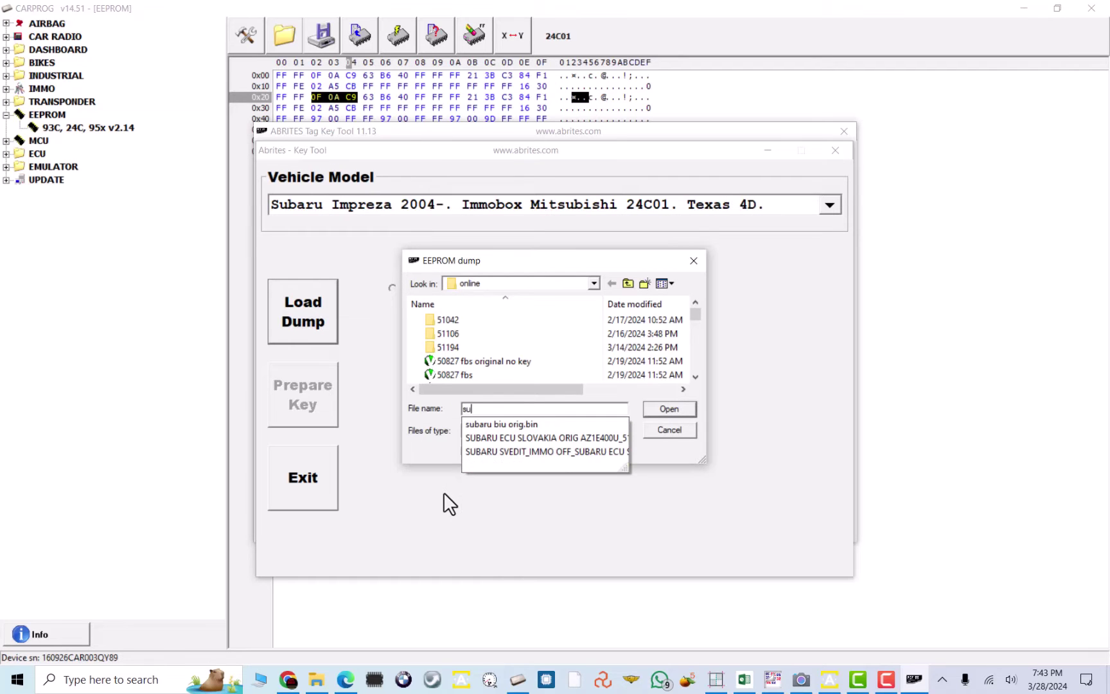
{"action": "left_click", "coordinate": [487, 424]}
{"action": "left_click", "coordinate": [654, 412]}
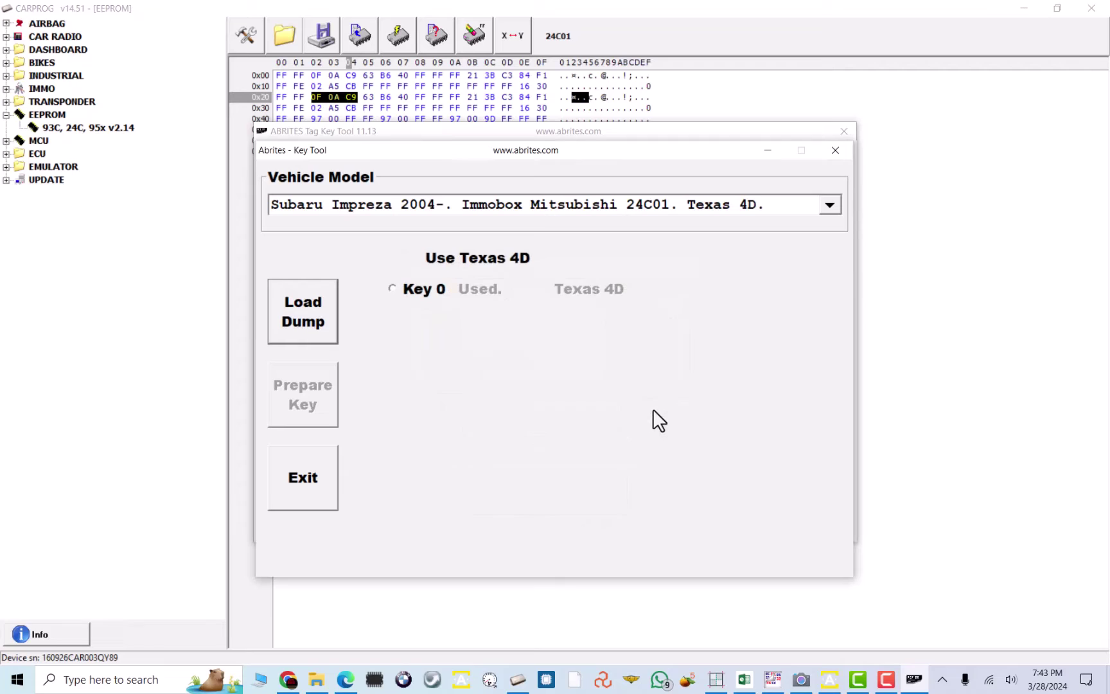
Select Key 0, start preparing the key and choose the Desktop as the save location for the modified dump.
{"action": "left_click", "coordinate": [408, 293]}
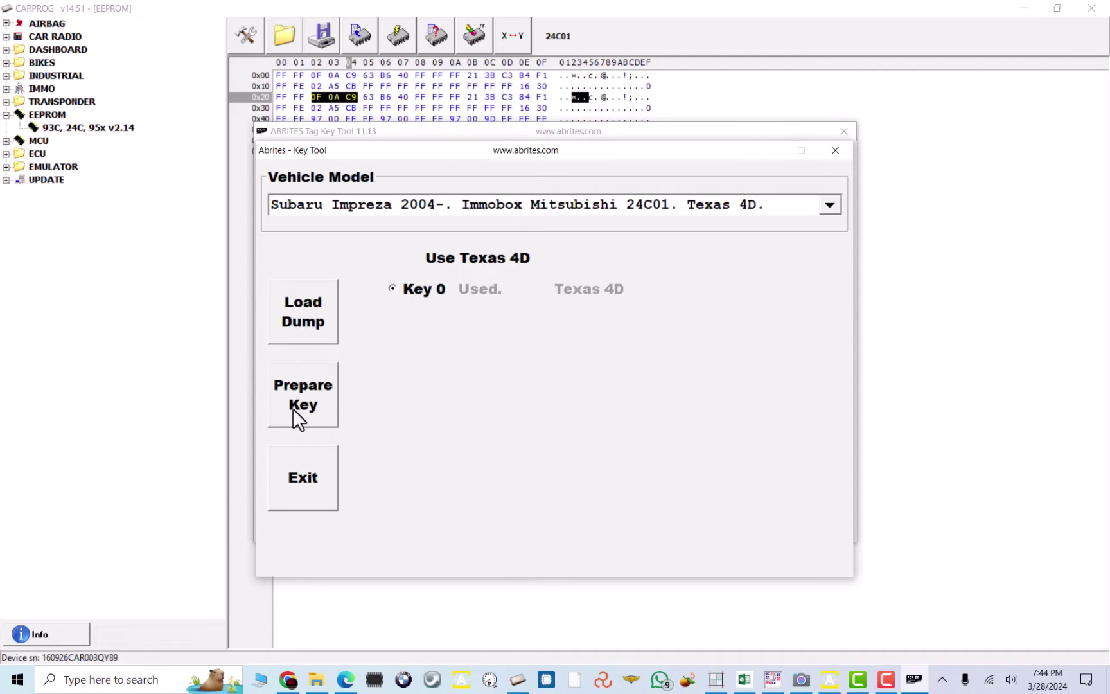
{"action": "left_click", "coordinate": [292, 407]}
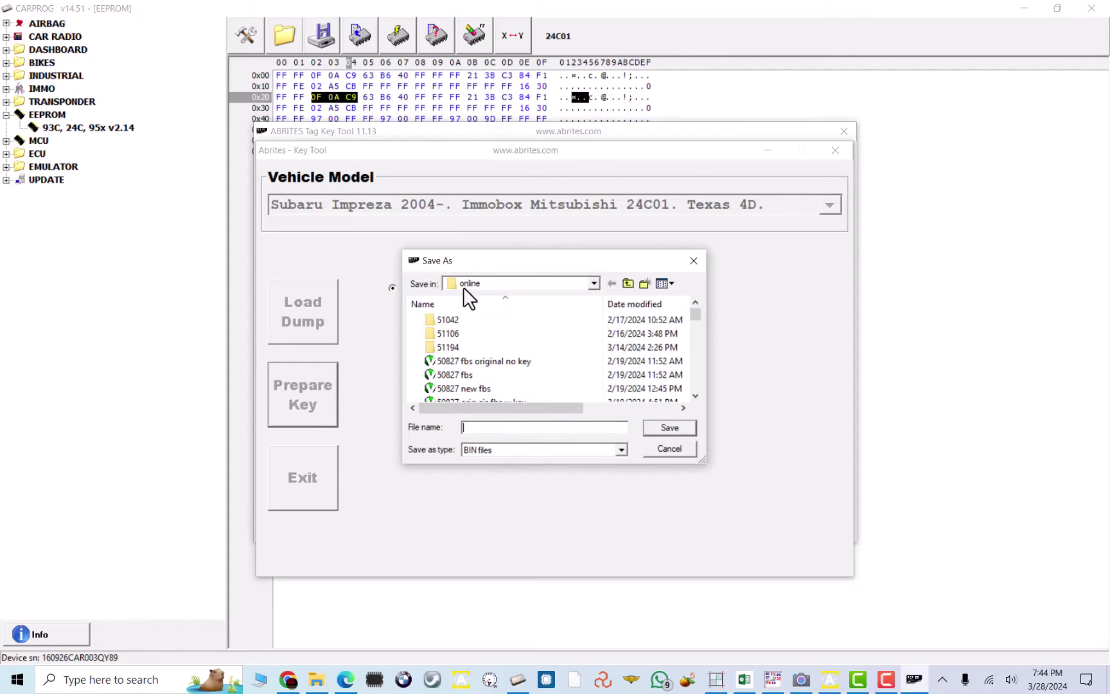
{"action": "left_click", "coordinate": [466, 282]}
{"action": "left_click_drag", "start_coordinate": [596, 518], "coordinate": [602, 305]}
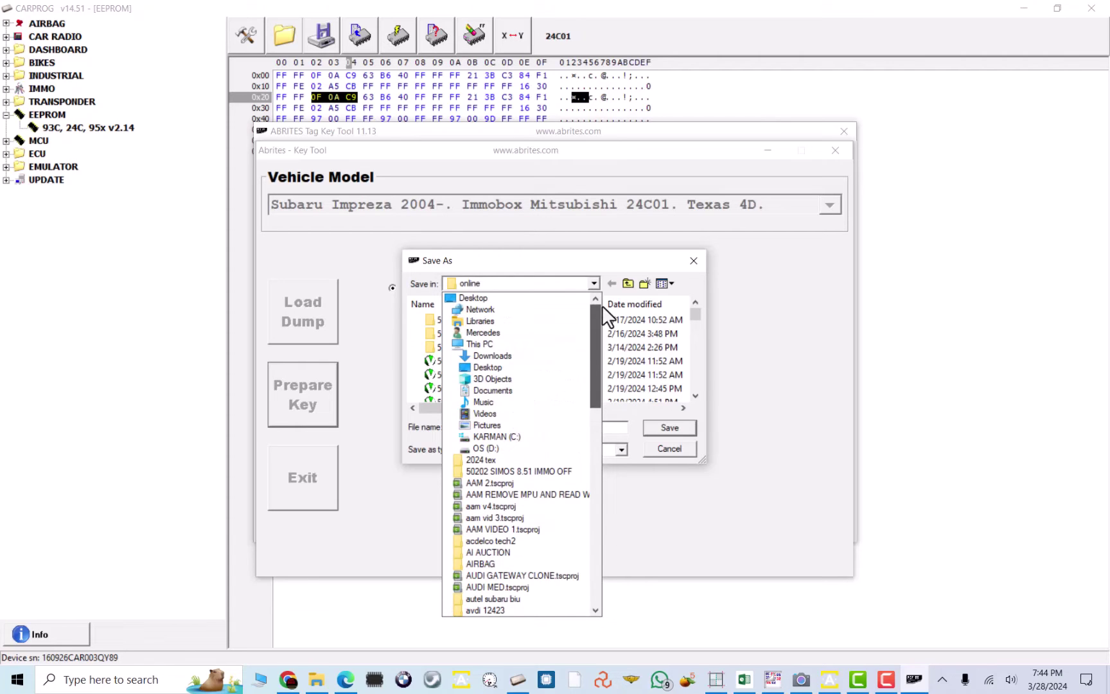
{"action": "left_click", "coordinate": [531, 298]}
Save the modified dump as the BIN file "subaru biu w key" and close Key Tool.
{"action": "left_click", "coordinate": [518, 427]}
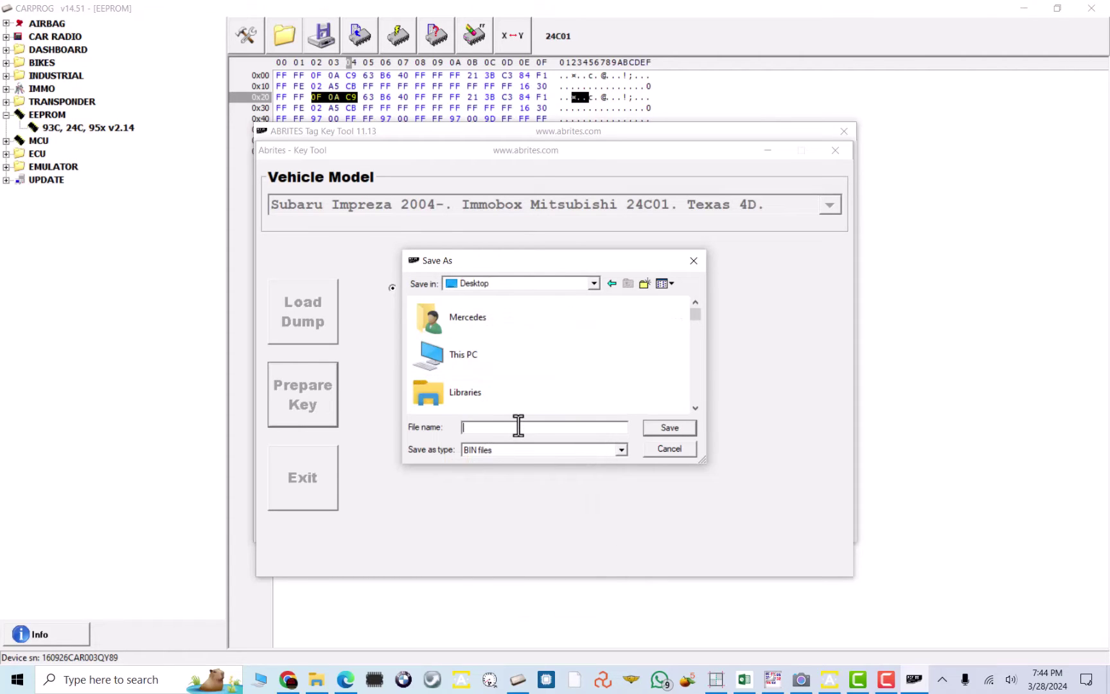
{"action": "type", "text": "subar"}
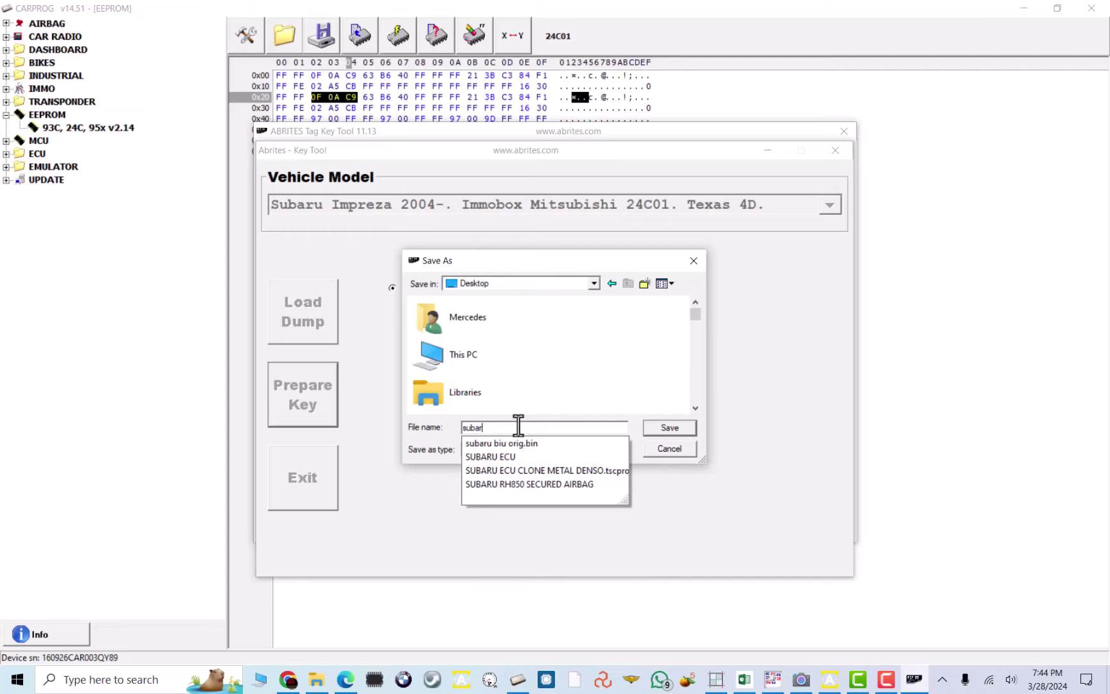
{"action": "type", "text": "u biu"}
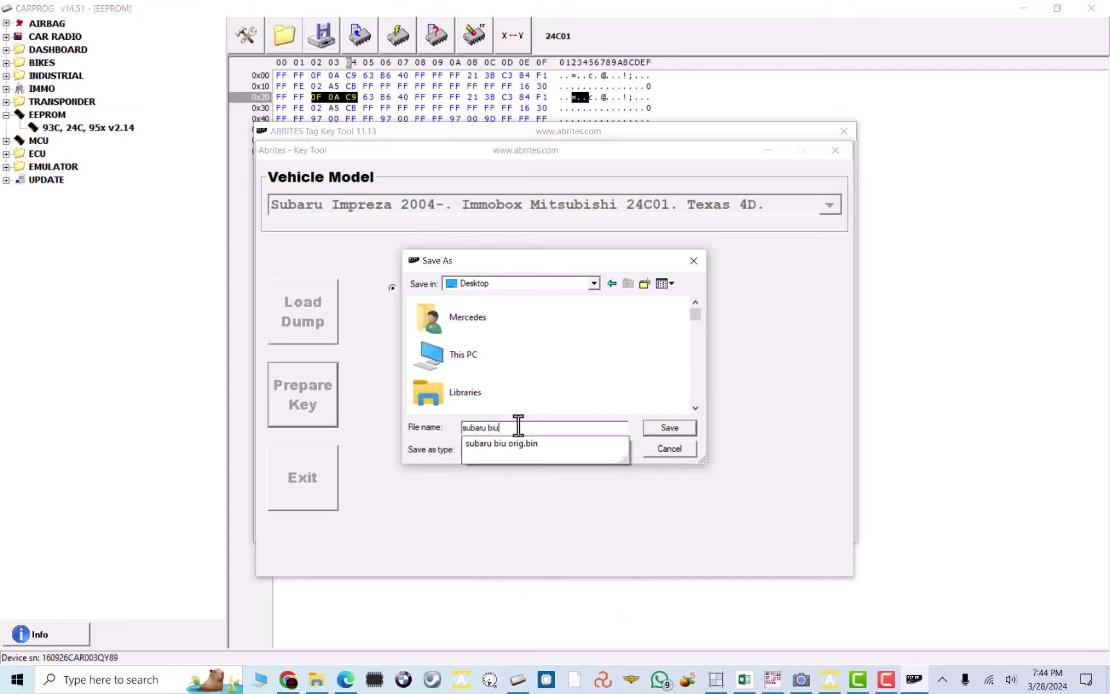
{"action": "type", "text": " w ke"}
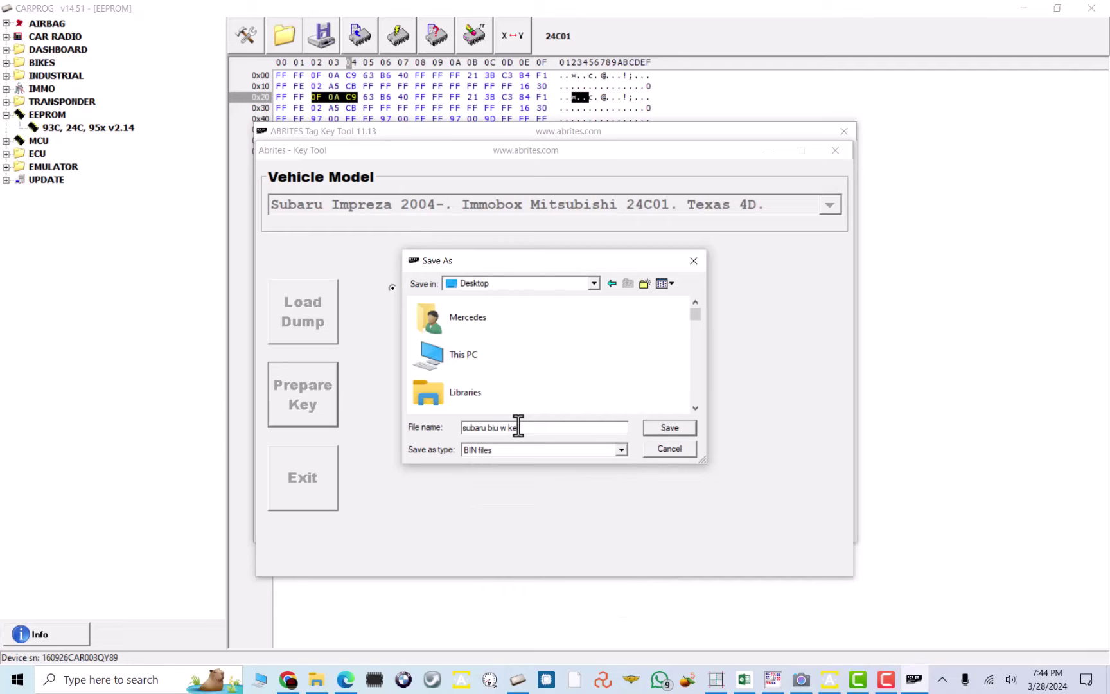
{"action": "type", "text": "y"}
{"action": "left_click", "coordinate": [666, 428]}
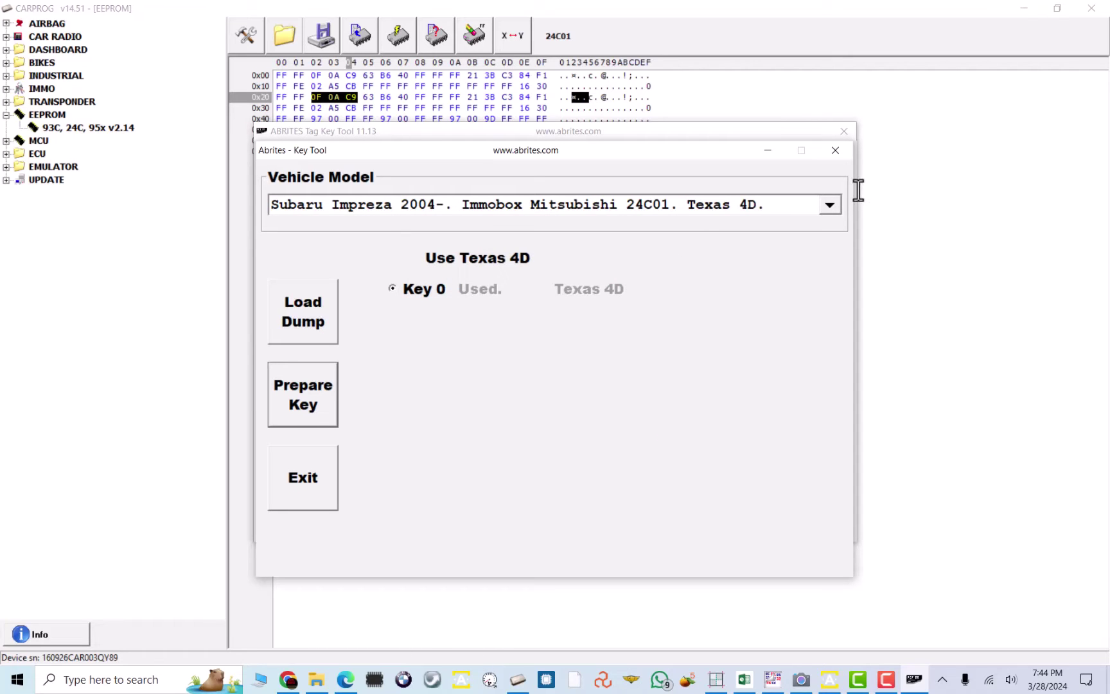
{"action": "left_click", "coordinate": [835, 150]}
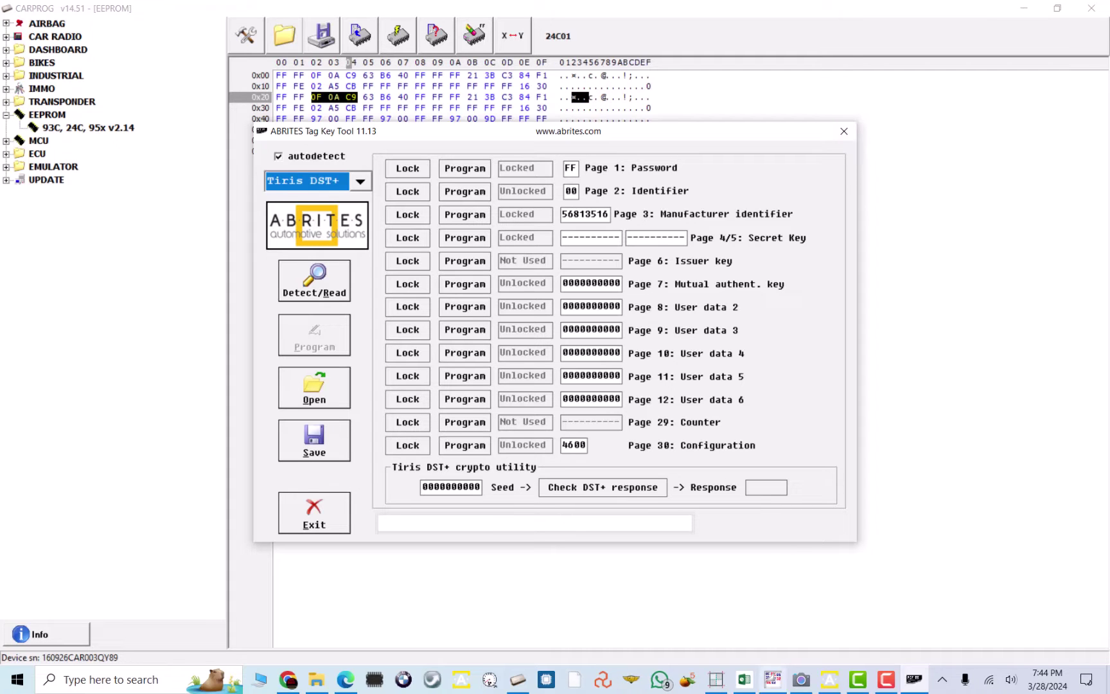
Check the module in the Camera app, then compare the differing row 0x10 bytes of the original and add-key dumps in HexCmp.
{"action": "left_click", "coordinate": [797, 684]}
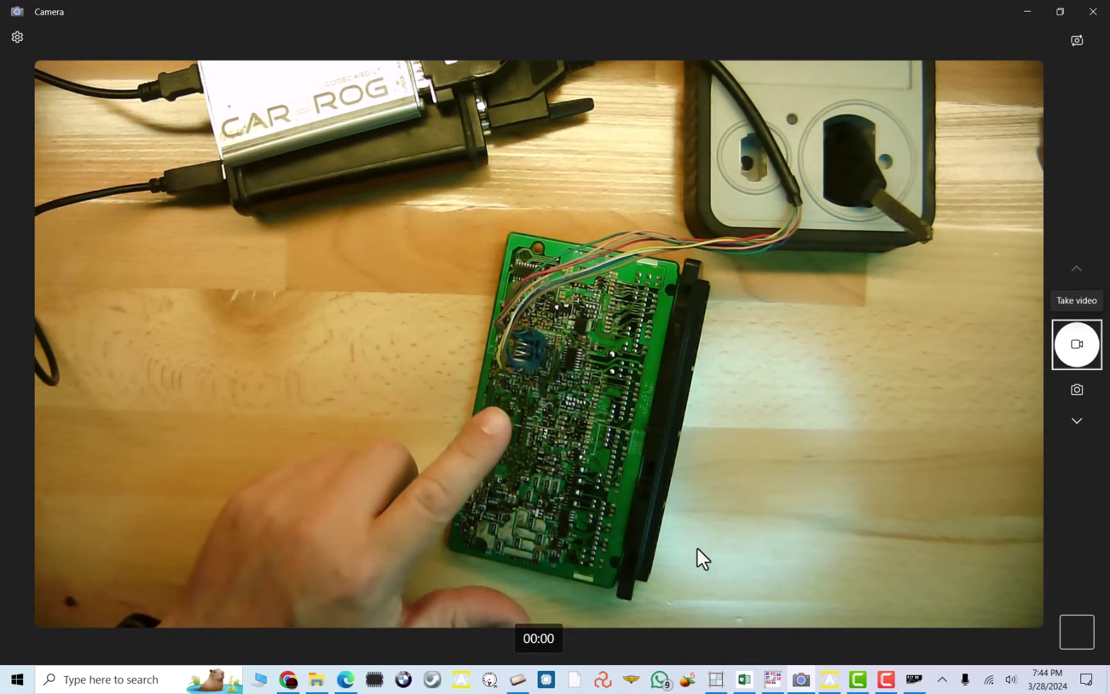
{"action": "mouse_move", "coordinate": [770, 691]}
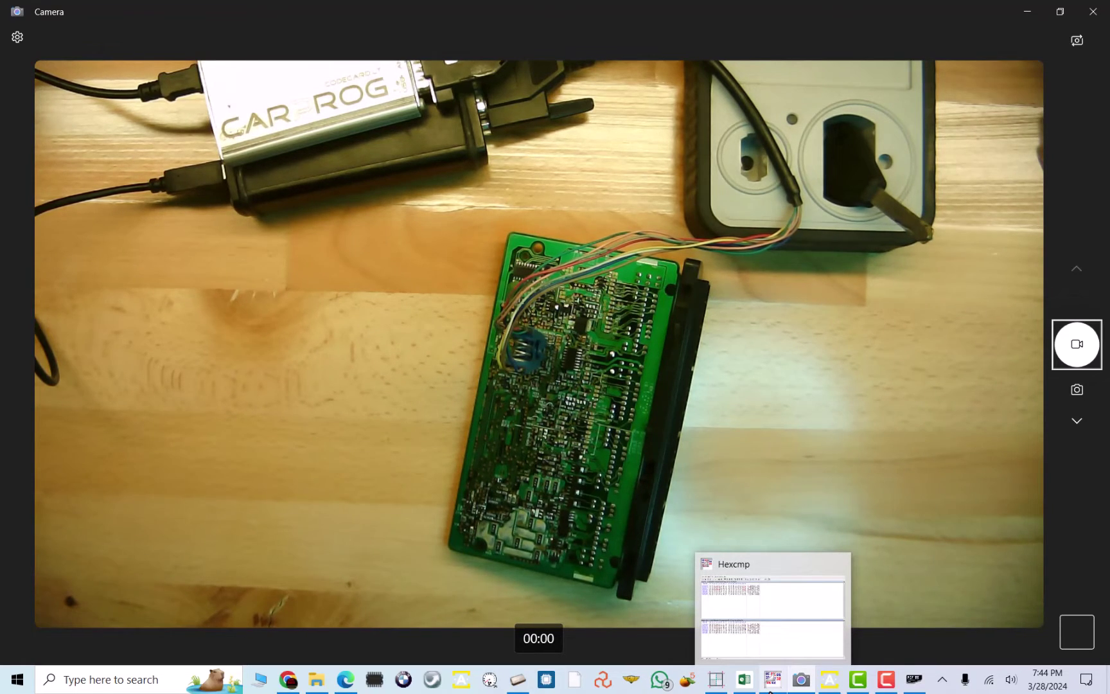
{"action": "left_click", "coordinate": [770, 689]}
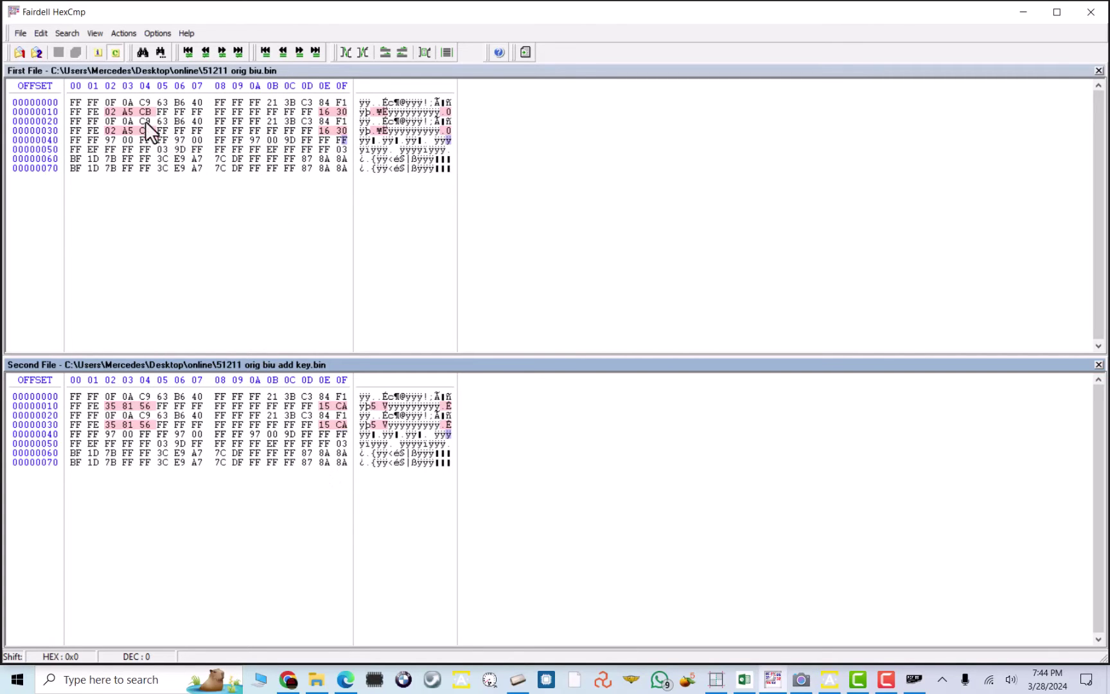
{"action": "left_click", "coordinate": [108, 111]}
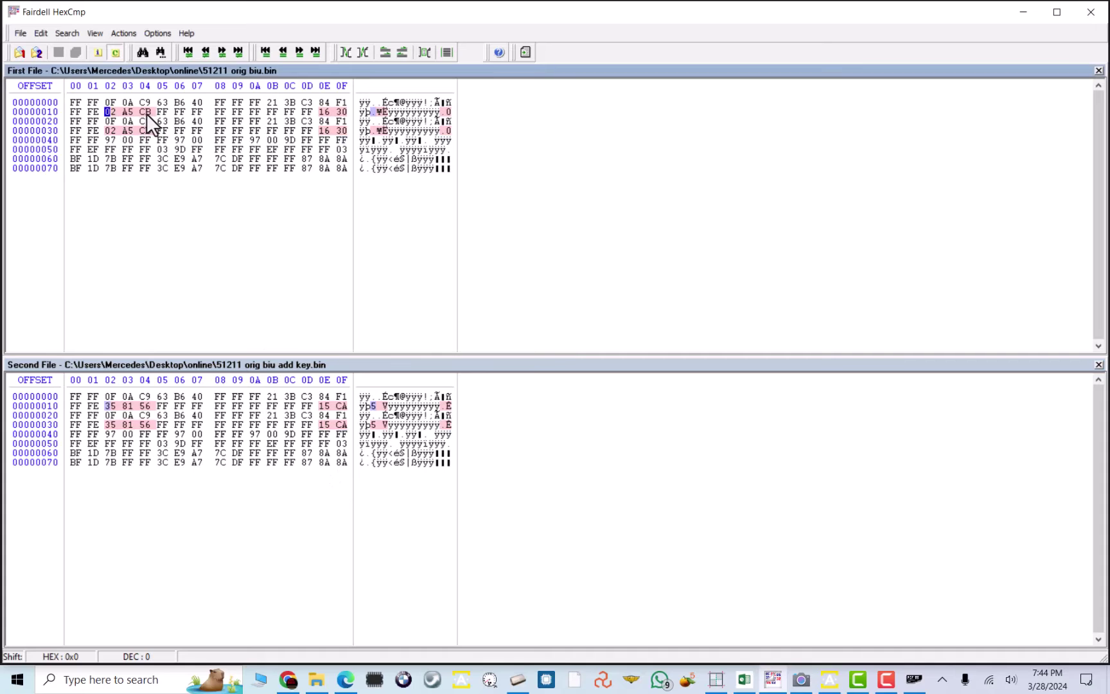
{"action": "left_click", "coordinate": [321, 111]}
{"action": "left_click", "coordinate": [113, 406]}
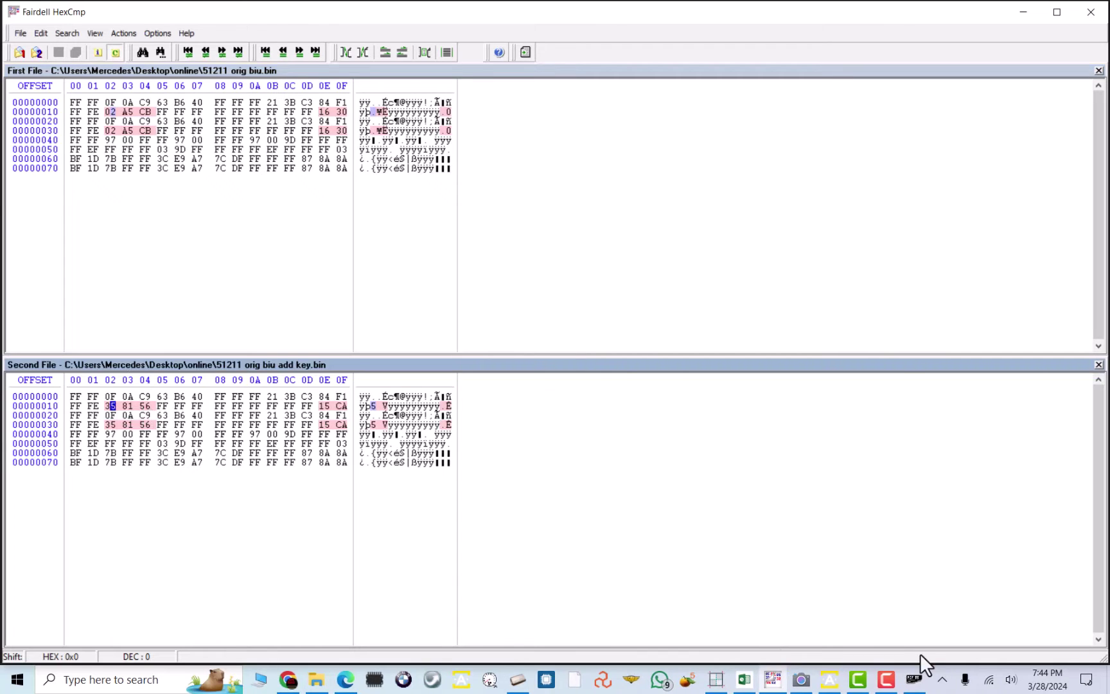
Place ABRITES Tag Key Tool beside the HexCmp dumps and compare its page 3 manufacturer identifier with the second file's key bytes.
{"action": "mouse_move", "coordinate": [766, 676]}
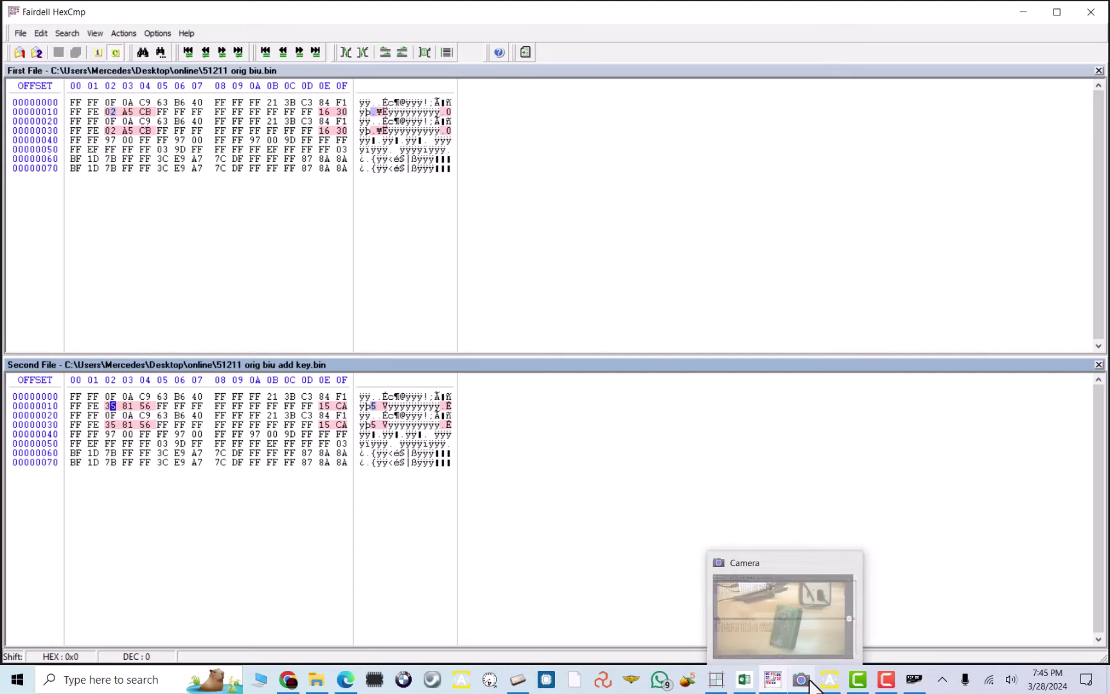
{"action": "left_click", "coordinate": [914, 680]}
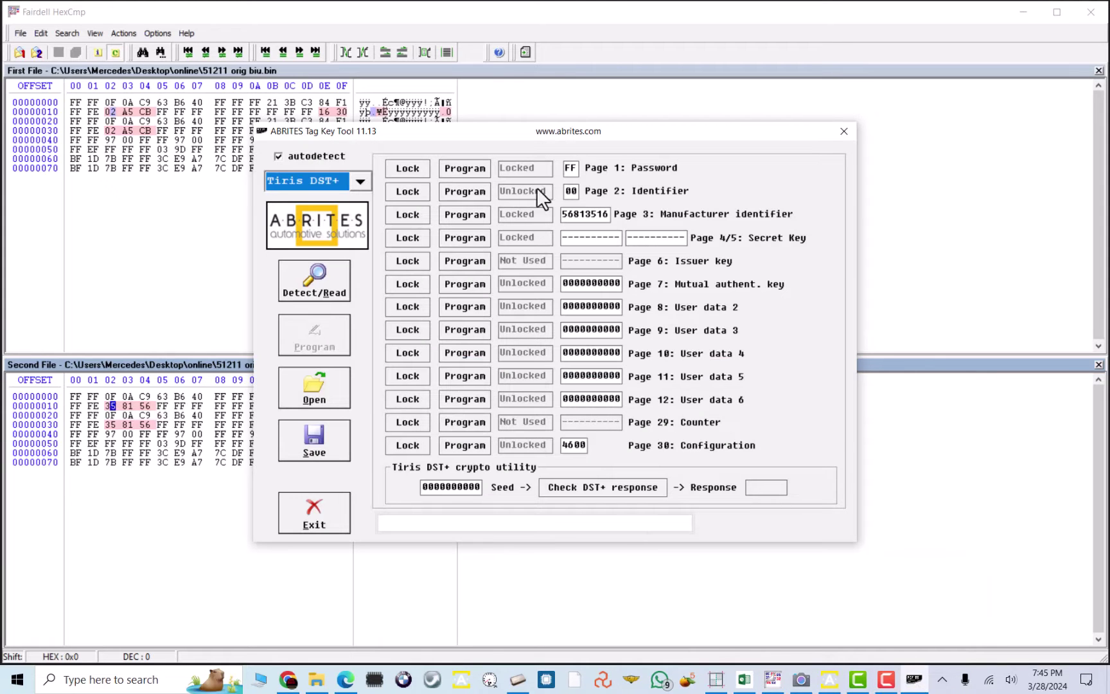
{"action": "left_click_drag", "start_coordinate": [527, 135], "coordinate": [741, 112]}
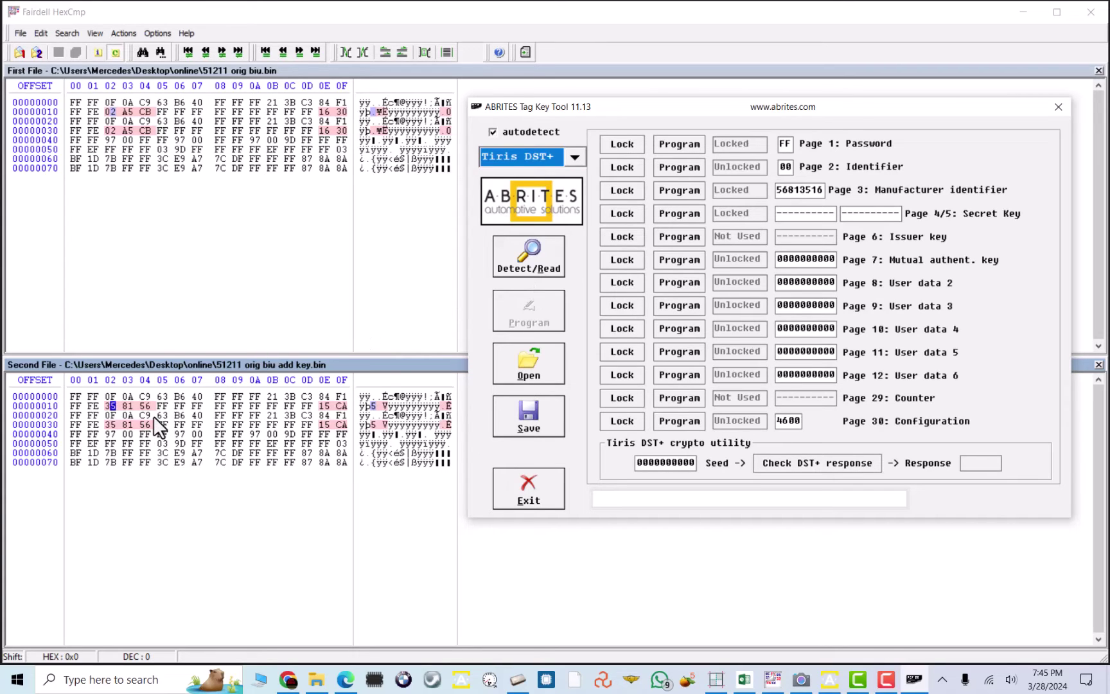
Switch to CARPROG, open "subaru biu w key.bin" and check the key bytes in row 0x10.
{"action": "left_click", "coordinate": [514, 687]}
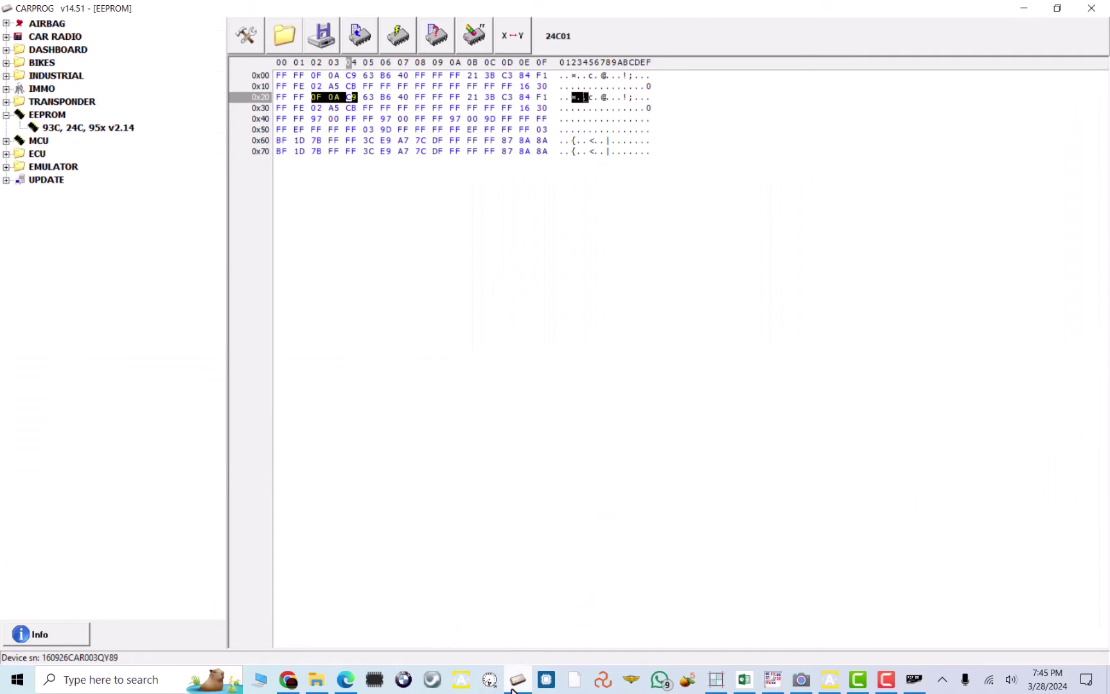
{"action": "left_click", "coordinate": [281, 36]}
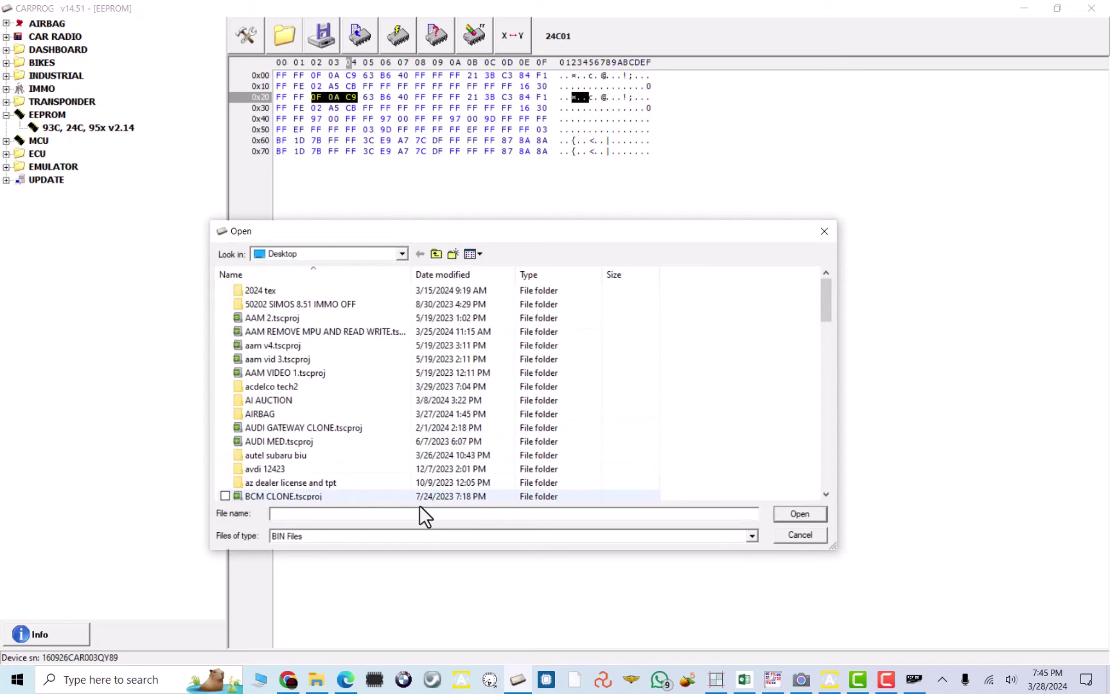
{"action": "type", "text": "sub"}
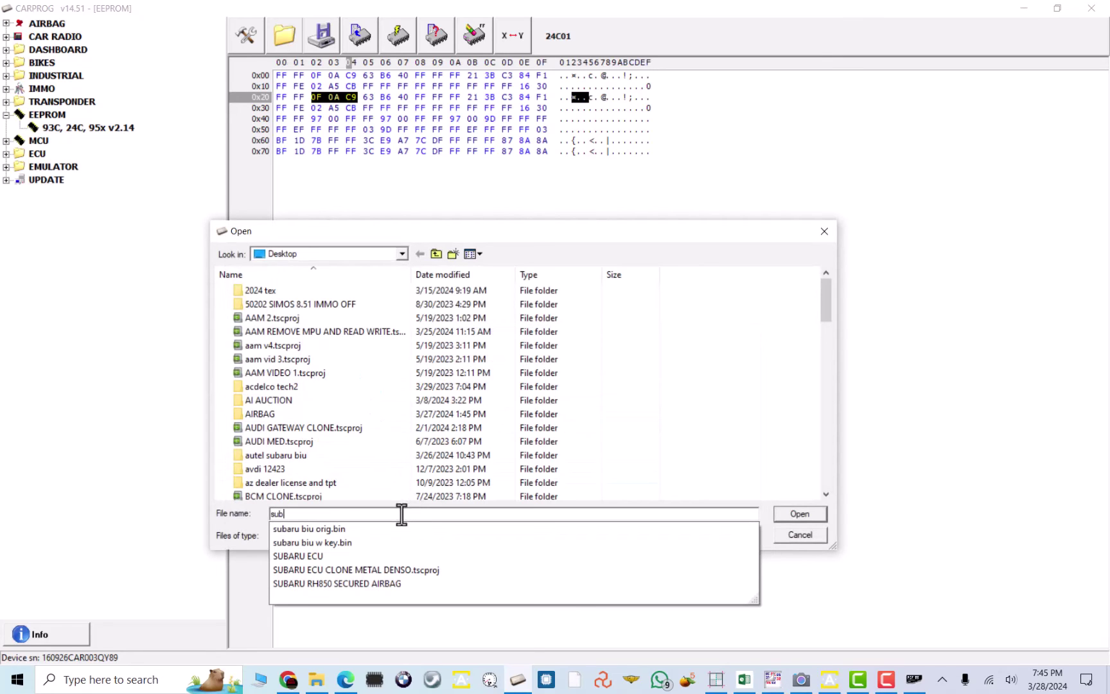
{"action": "left_click", "coordinate": [394, 542]}
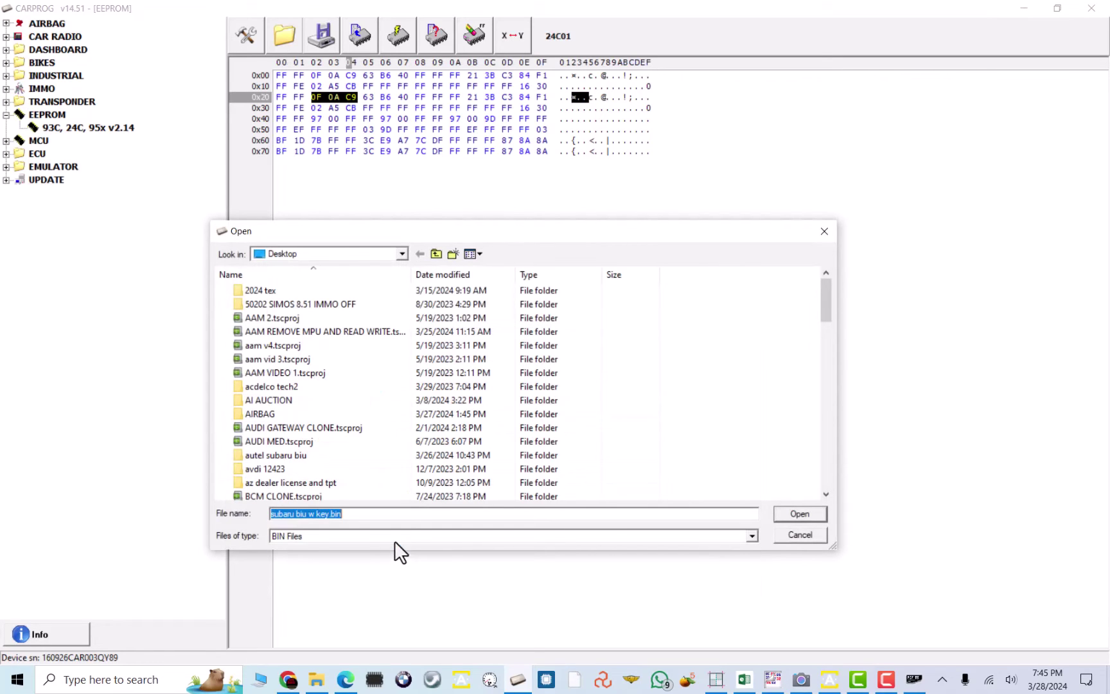
{"action": "left_click", "coordinate": [790, 511]}
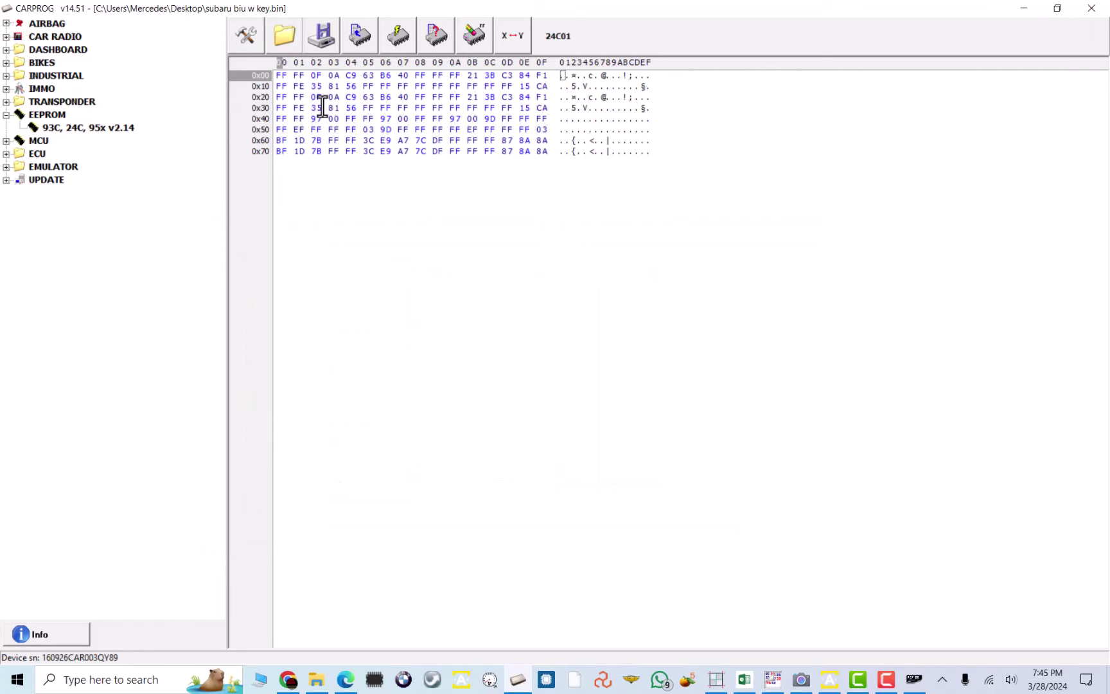
{"action": "left_click_drag", "start_coordinate": [351, 86], "coordinate": [335, 87]}
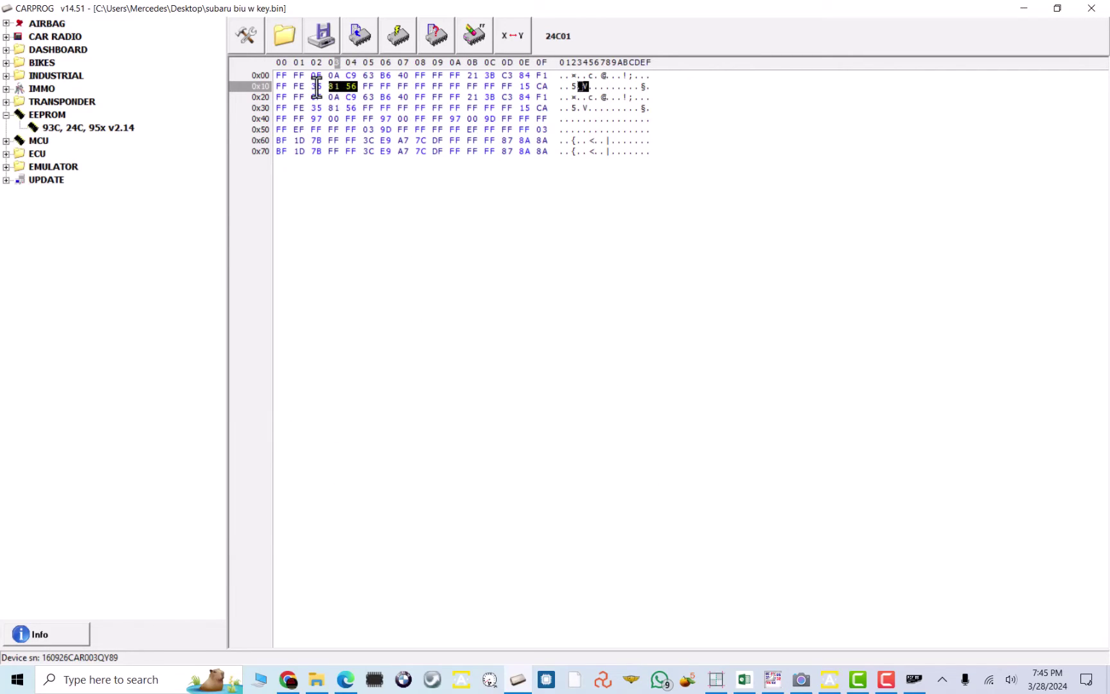
{"action": "left_click", "coordinate": [317, 87]}
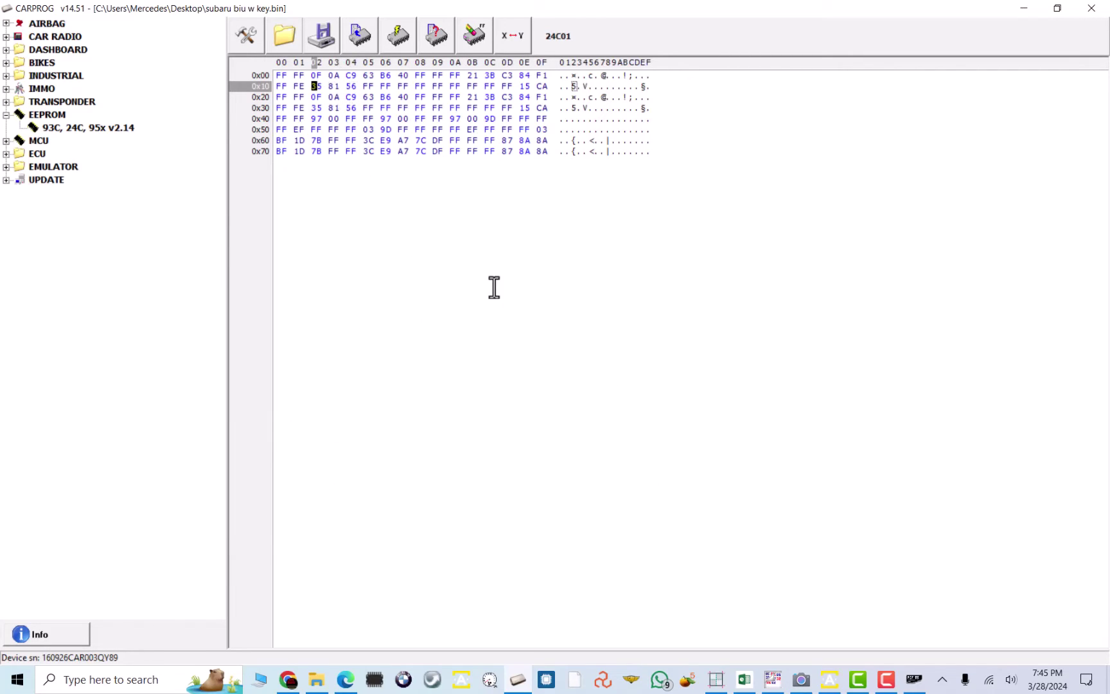
Try to write the loaded "subaru biu w key.bin" dump to the 24C01 chip.
{"action": "left_click", "coordinate": [399, 40]}
{"action": "left_click", "coordinate": [514, 389]}
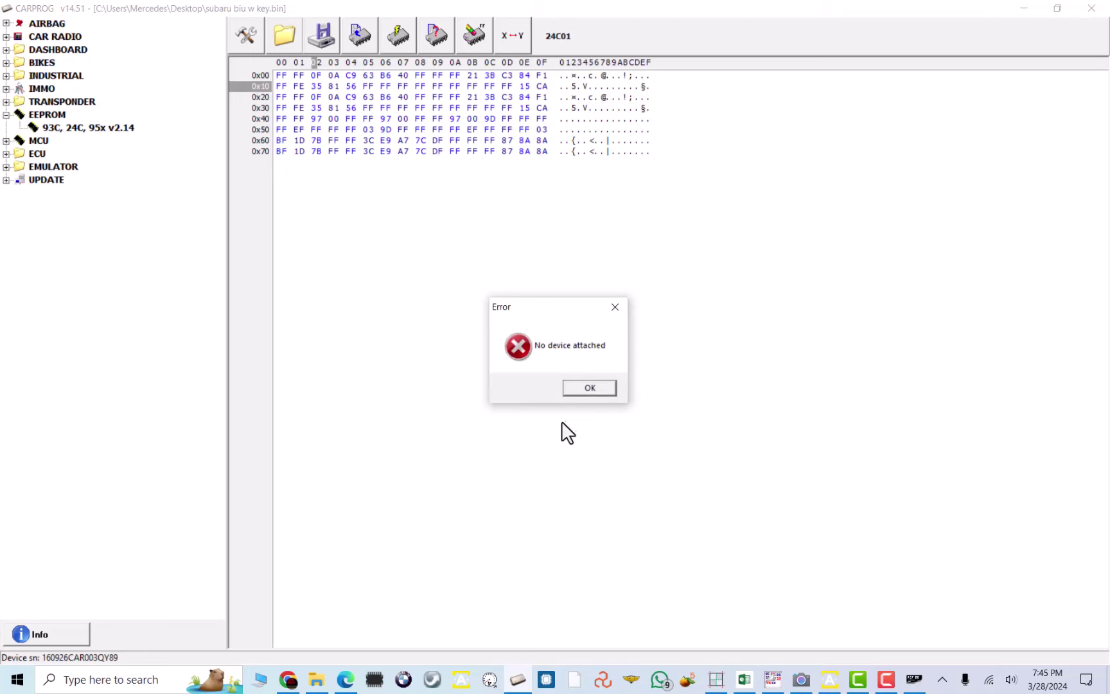
{"action": "left_click", "coordinate": [576, 388]}
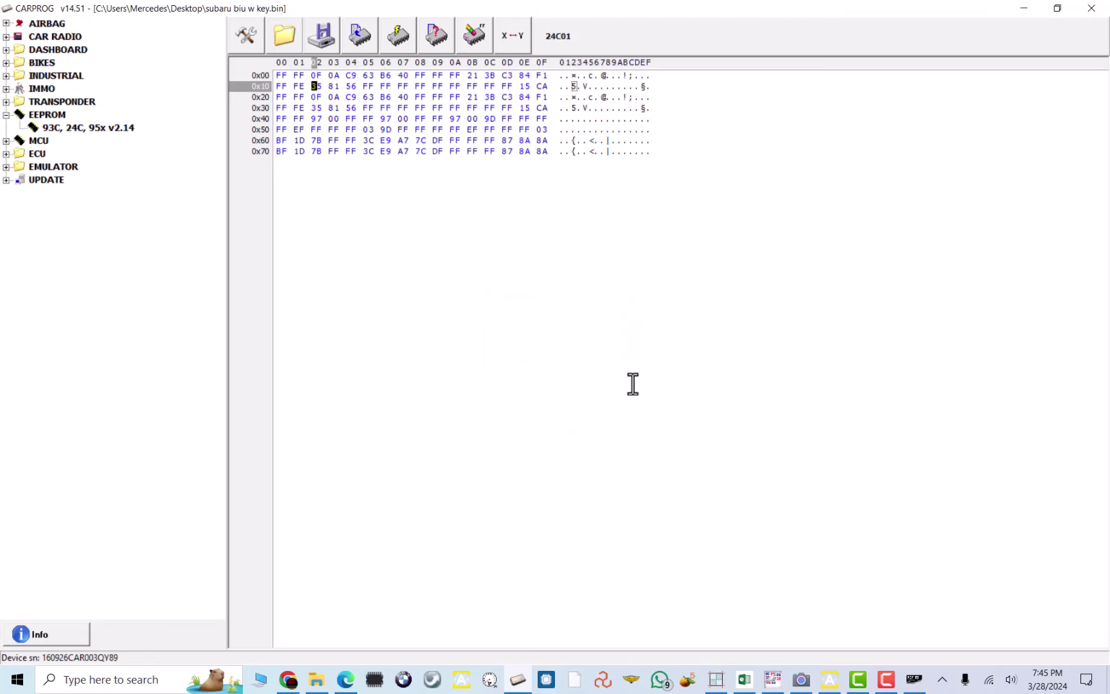
Close CARPROG, relaunch it to reconnect the programmer, and close it again.
{"action": "left_click", "coordinate": [1087, 12]}
{"action": "left_click", "coordinate": [743, 504]}
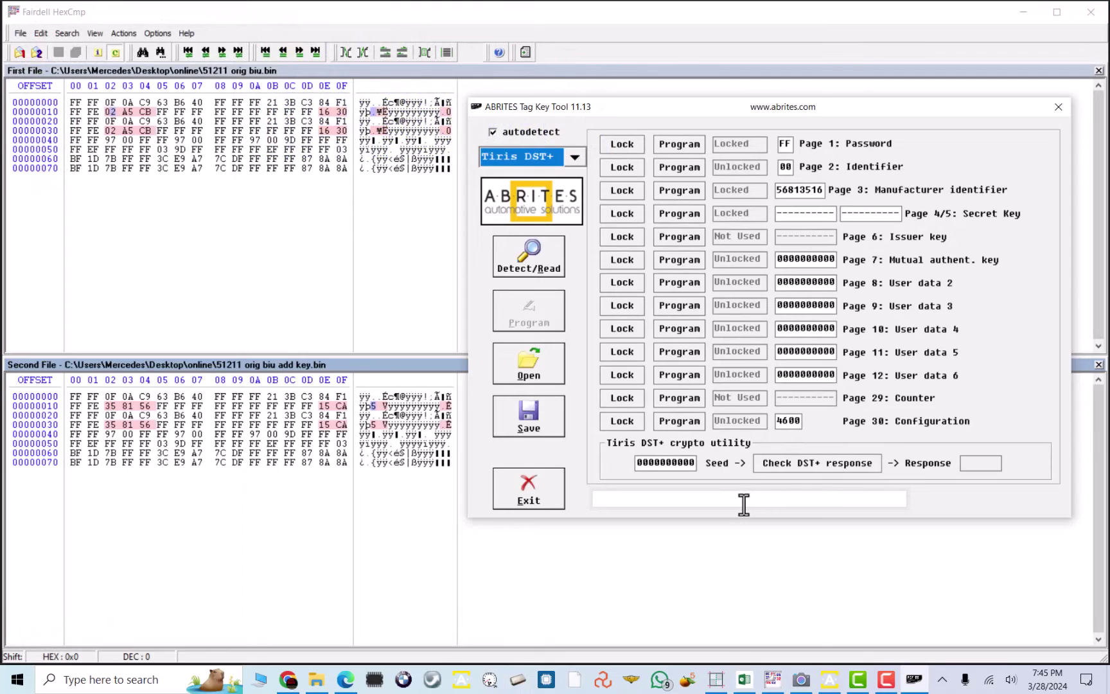
{"action": "left_click", "coordinate": [493, 681]}
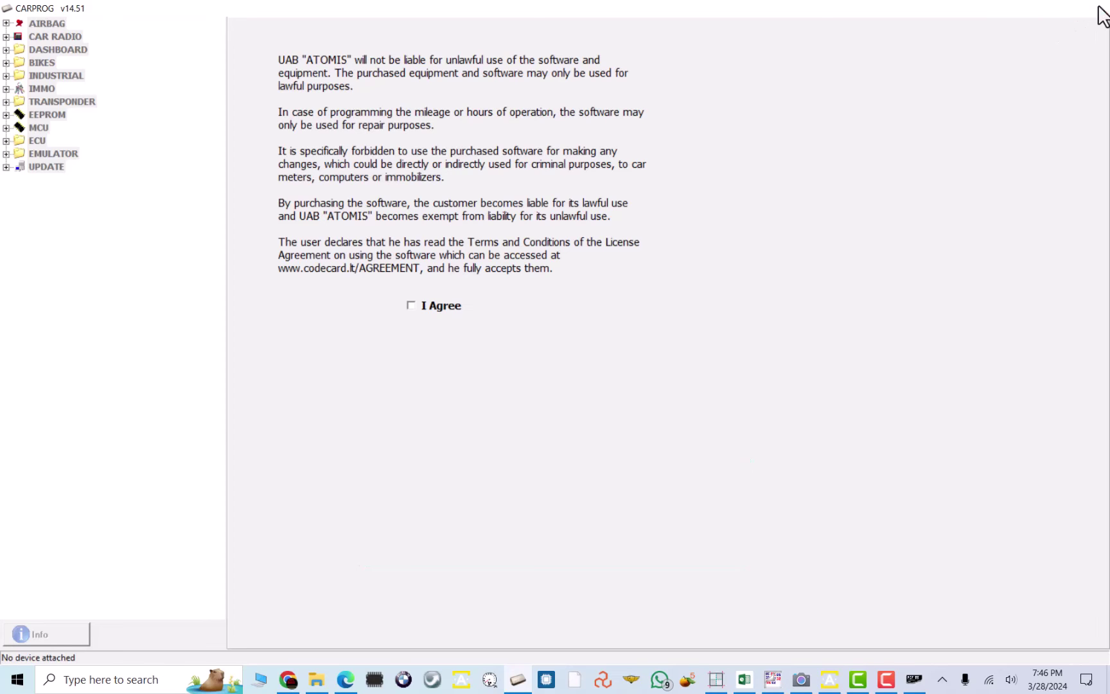
{"action": "left_click", "coordinate": [1092, 8]}
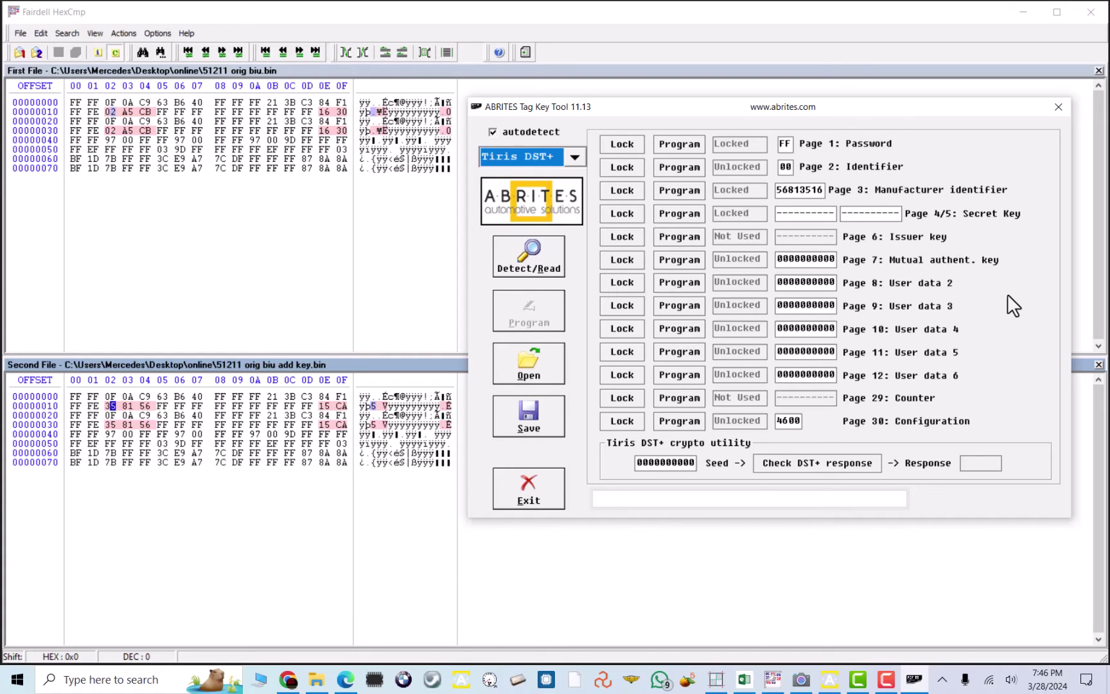
Relaunch CARPROG with the EEPROM programmer 93C, 24C, 95x v2.14 and select the 24C01 chip from the 24C family.
{"action": "left_click", "coordinate": [518, 681]}
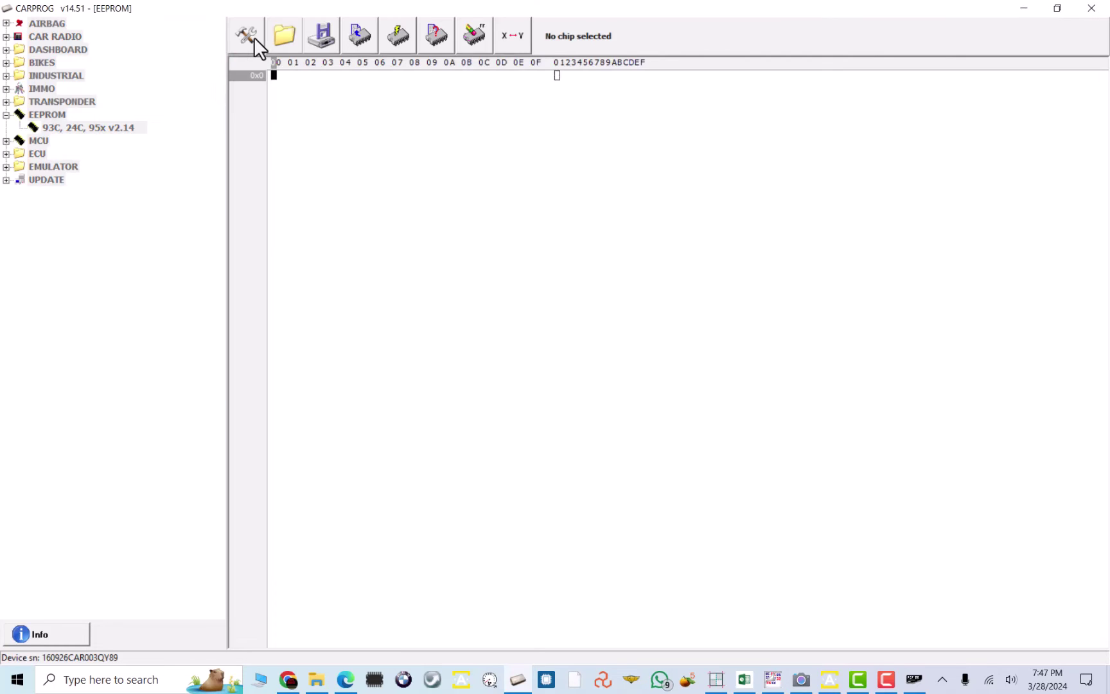
{"action": "left_click", "coordinate": [254, 40]}
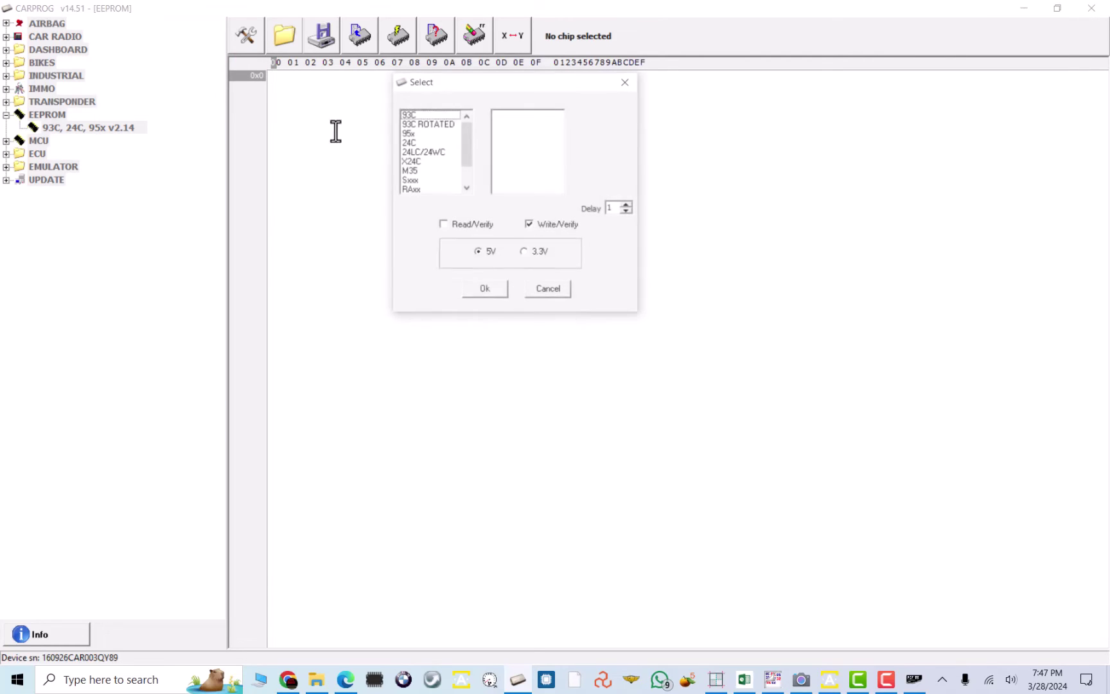
{"action": "left_click", "coordinate": [416, 142]}
{"action": "left_click", "coordinate": [515, 126]}
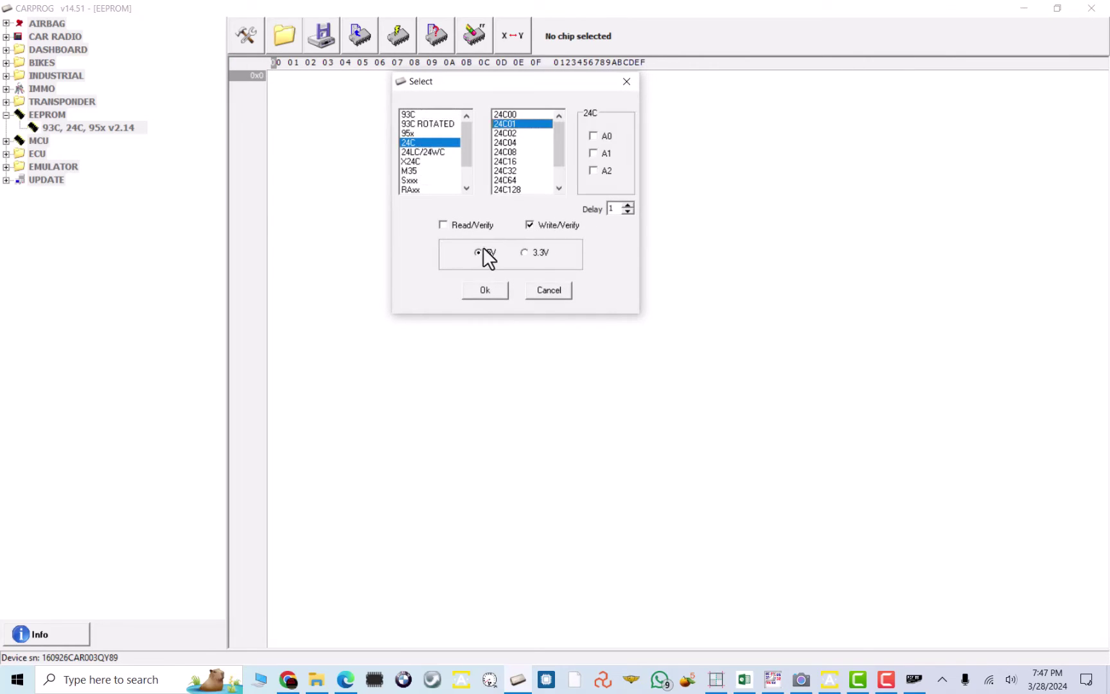
{"action": "left_click", "coordinate": [485, 292]}
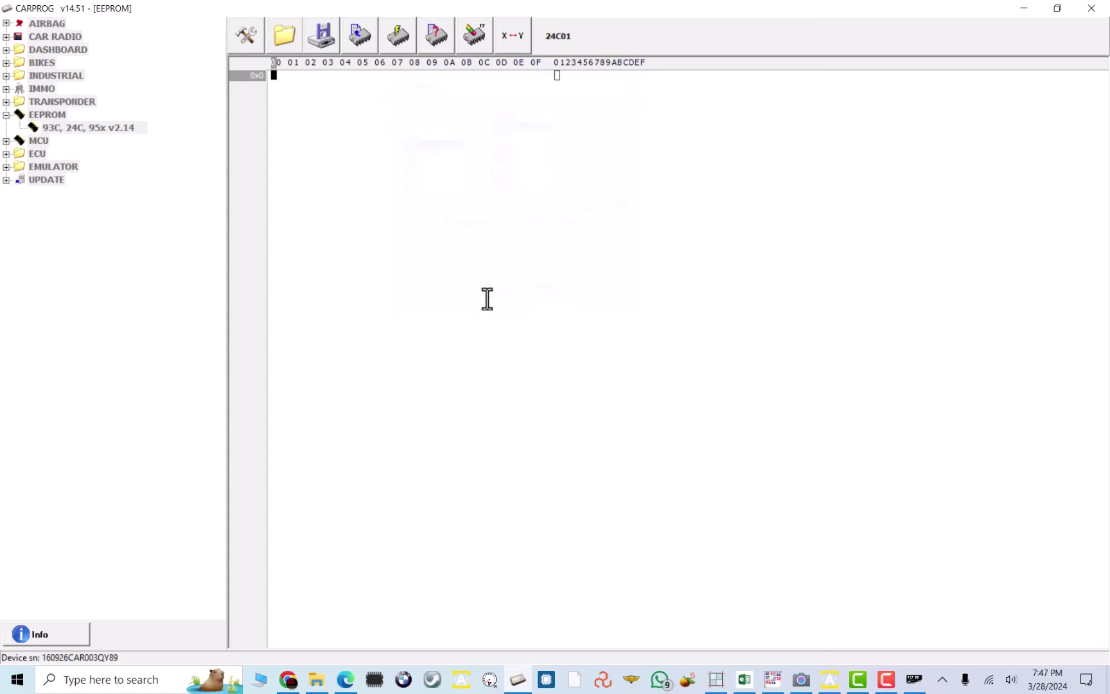
Open "subaru biu w key.bin" and bring up ABRITES Tag Key Tool to compare the dump's key bytes with the transponder's manufacturer identifier.
{"action": "left_click", "coordinate": [276, 39]}
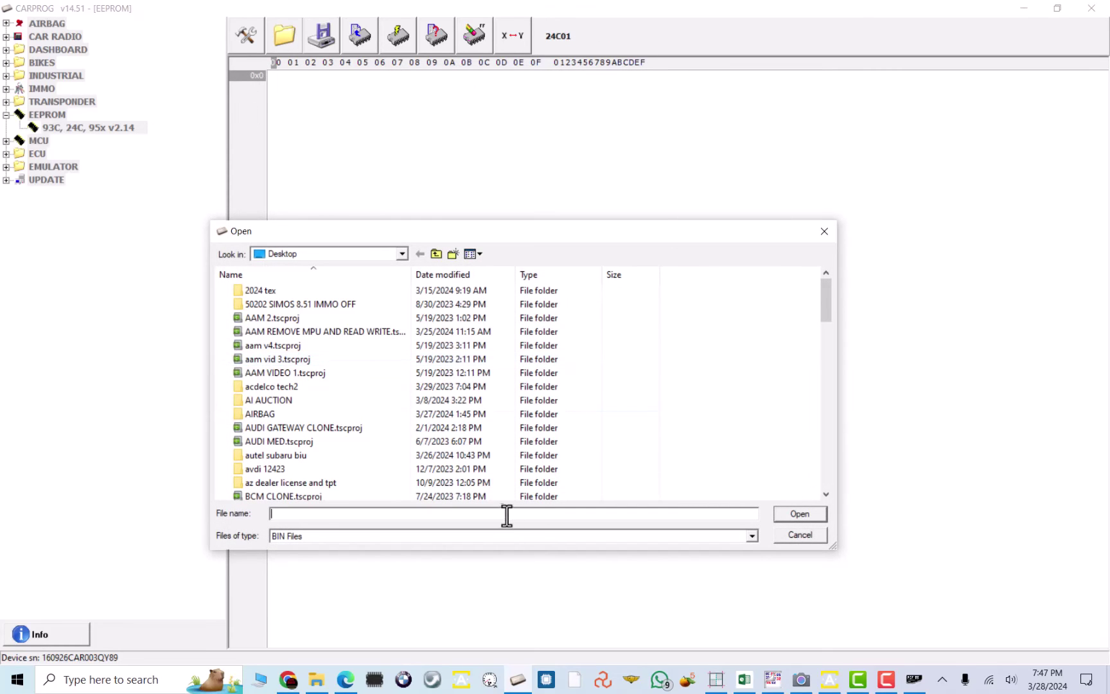
{"action": "type", "text": "sub"}
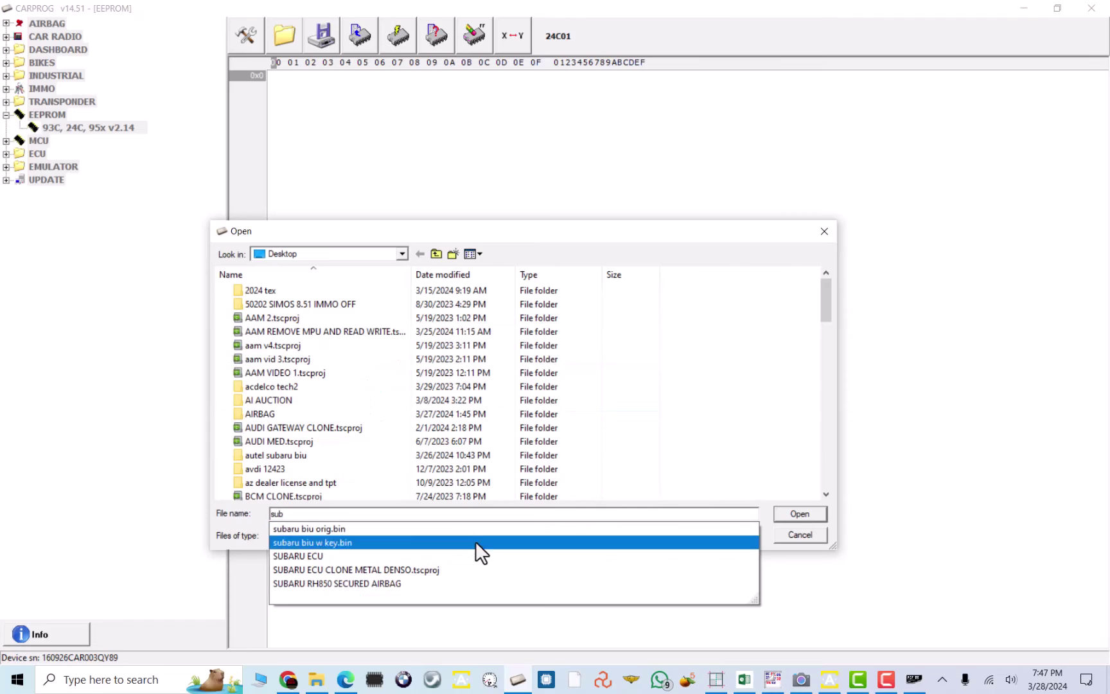
{"action": "left_click", "coordinate": [466, 543]}
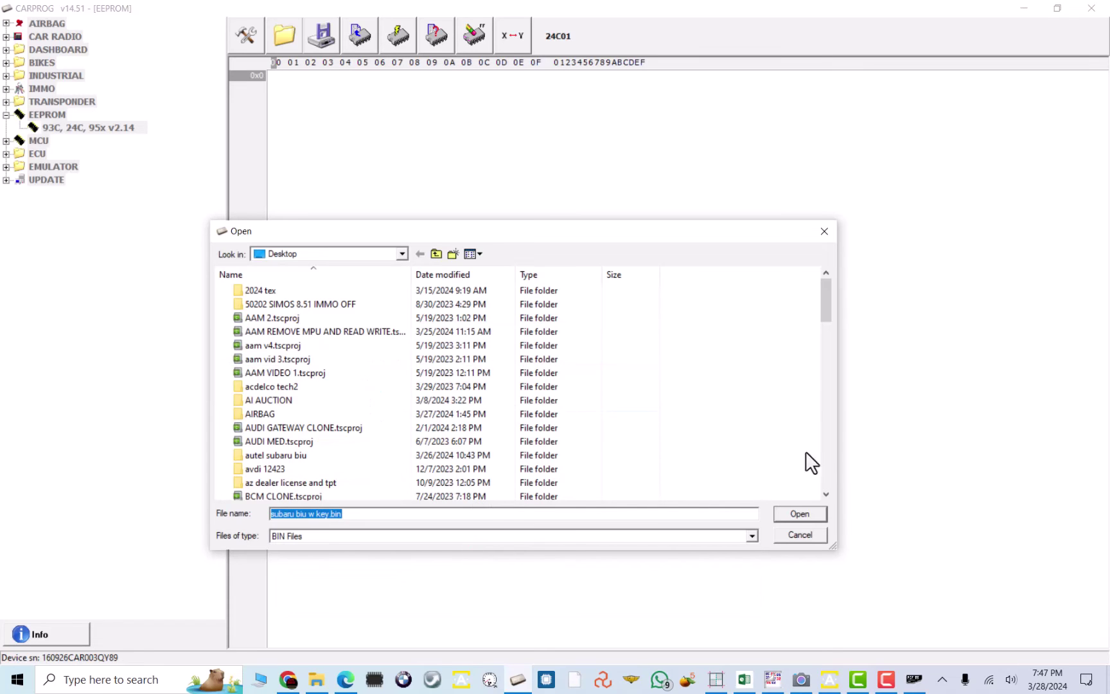
{"action": "left_click", "coordinate": [806, 515]}
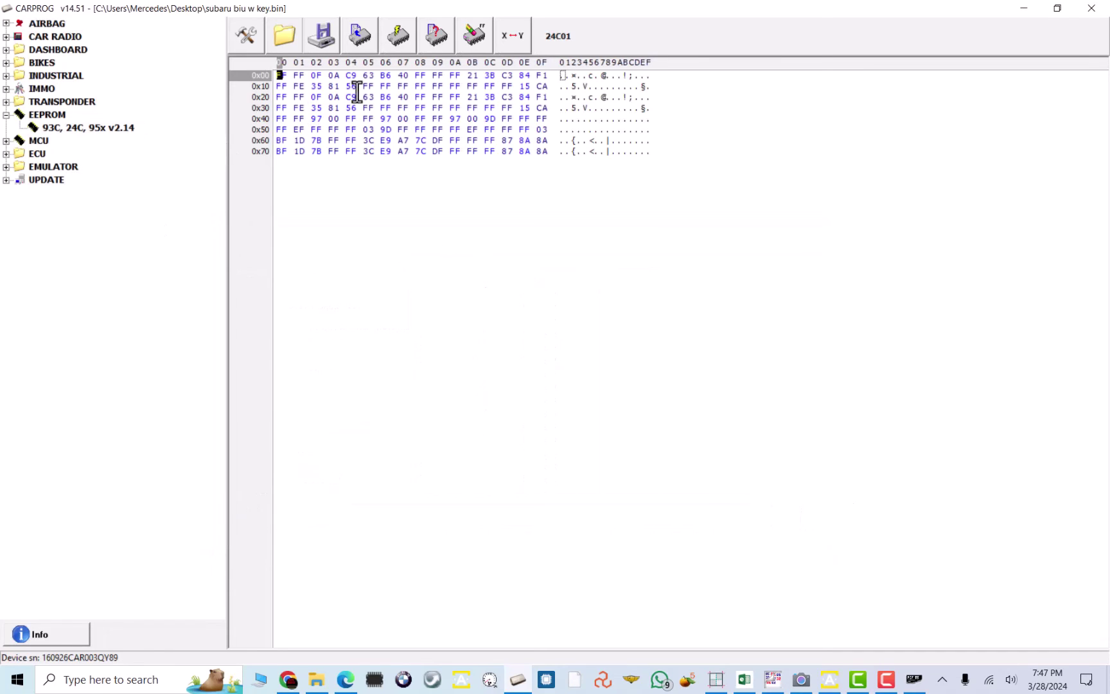
{"action": "left_click", "coordinate": [914, 681]}
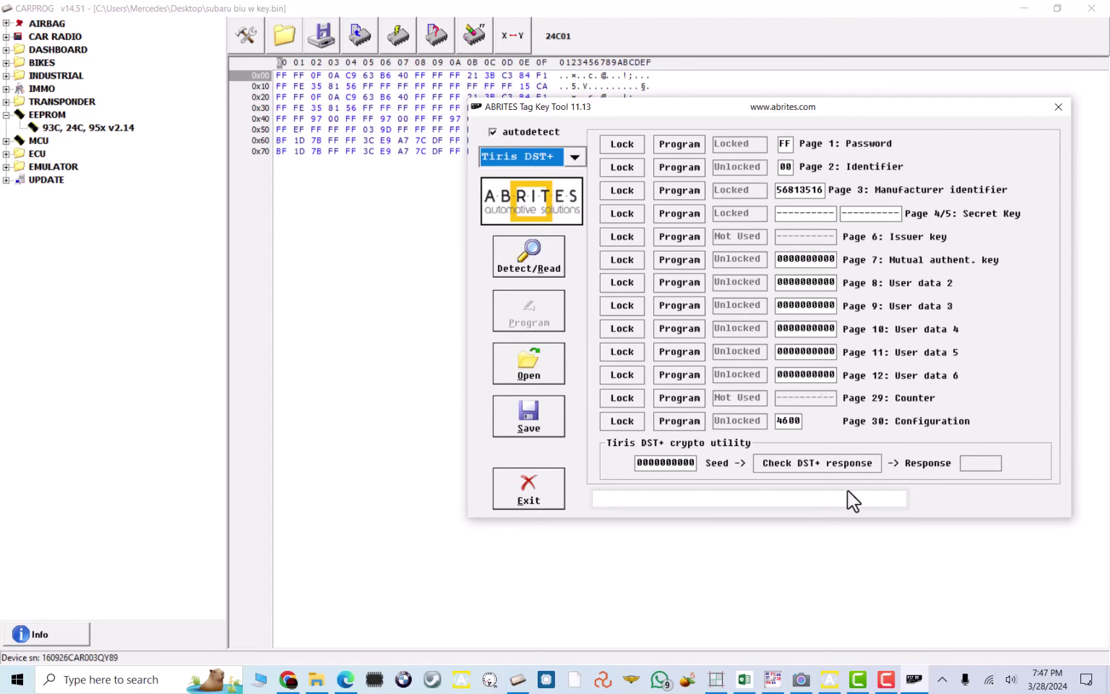
Write the loaded "subaru biu w key.bin" dump to the 24C01 chip in CARPROG, and read the chip back.
{"action": "left_click", "coordinate": [398, 45]}
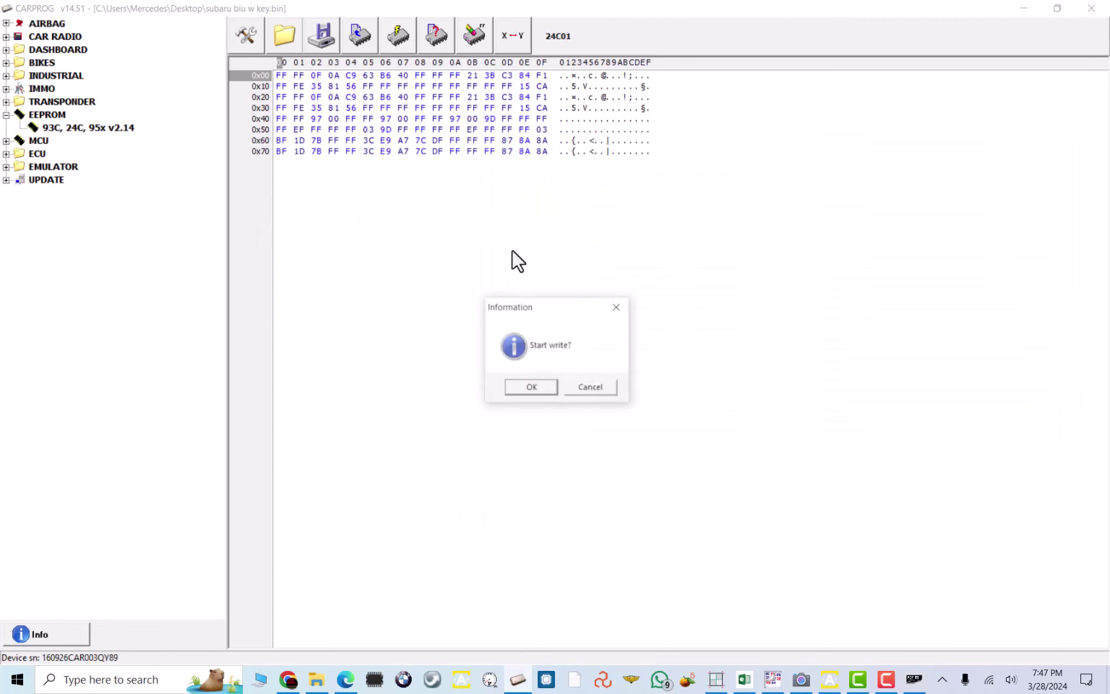
{"action": "left_click", "coordinate": [544, 382]}
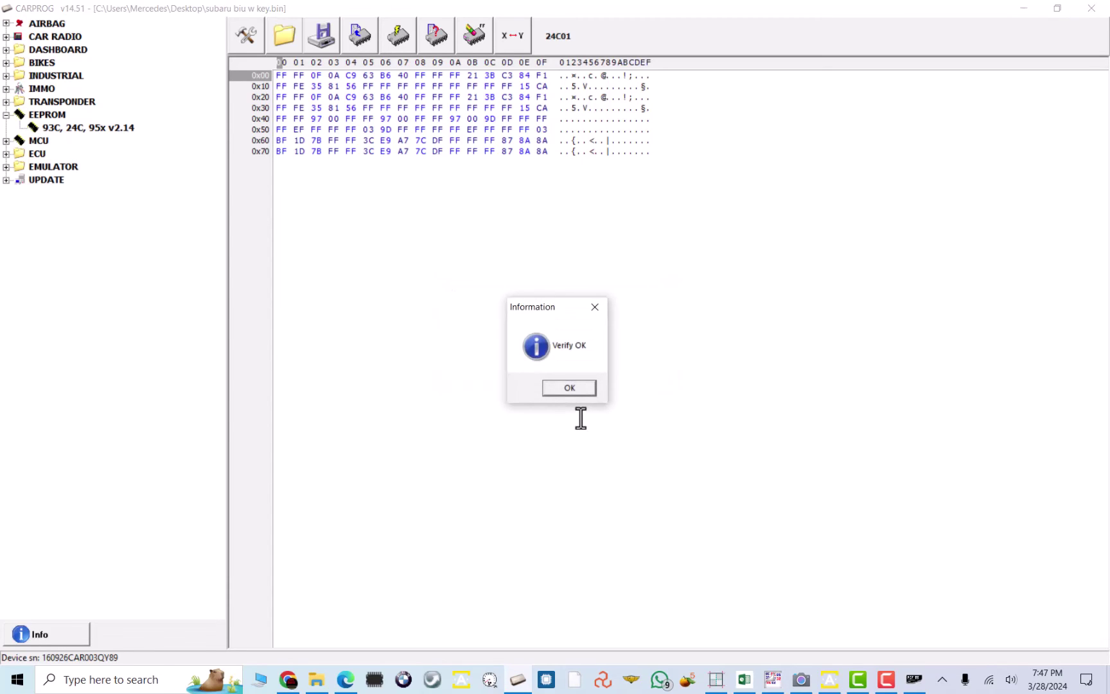
{"action": "left_click", "coordinate": [576, 388]}
{"action": "left_click", "coordinate": [360, 43]}
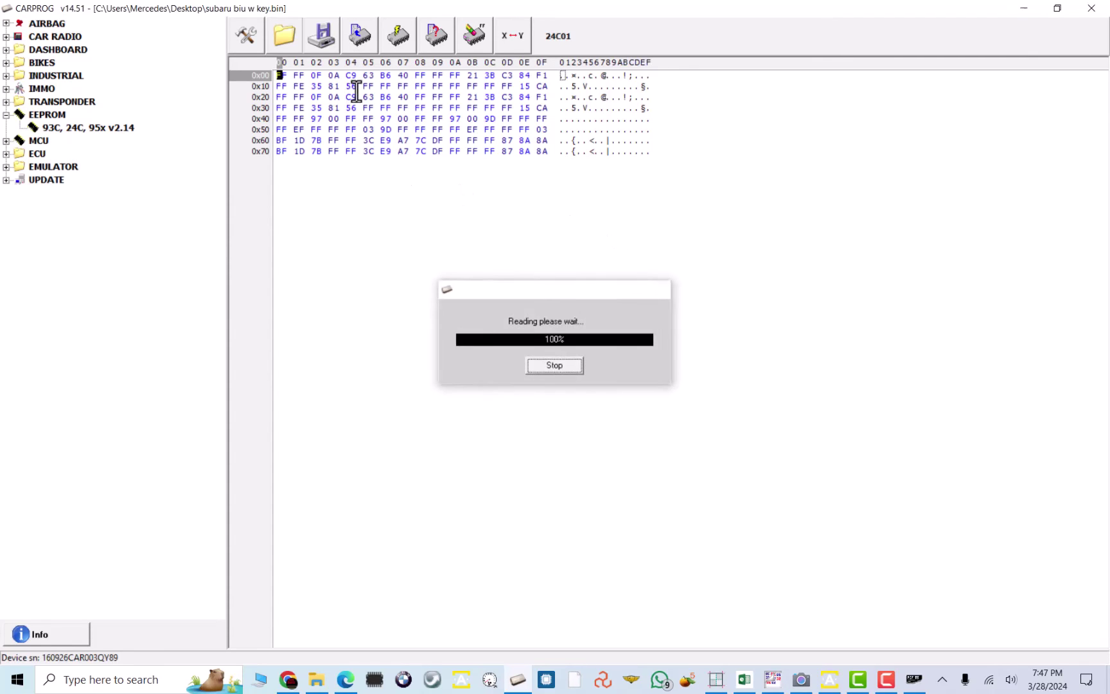
{"action": "left_click", "coordinate": [563, 386]}
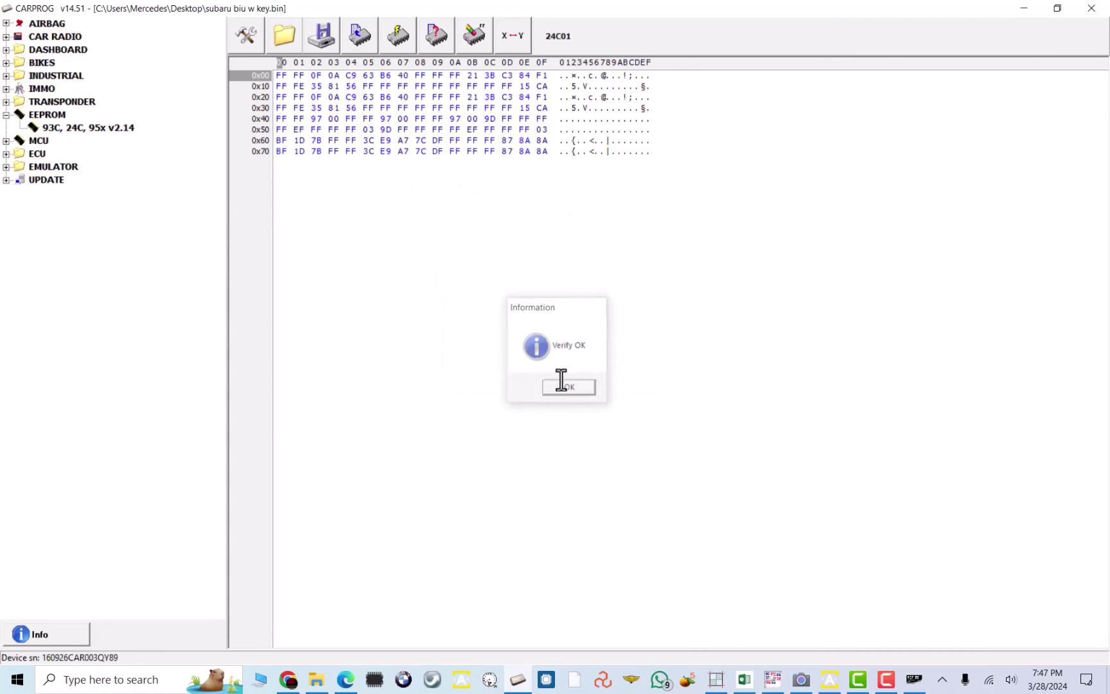
Select bytes 02 to 04 in row 0x10, compare them with the Page 3 identifier in ABRITES Tag Key Tool, and switch to Camera.
{"action": "left_click_drag", "start_coordinate": [358, 86], "coordinate": [314, 89]}
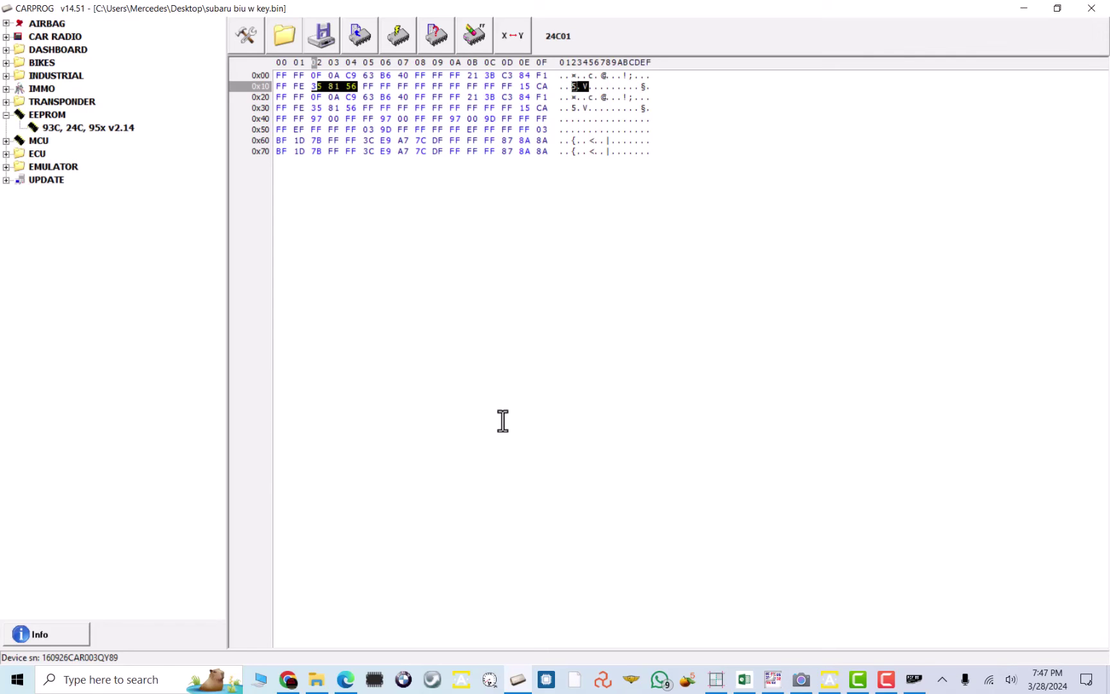
{"action": "left_click", "coordinate": [914, 680]}
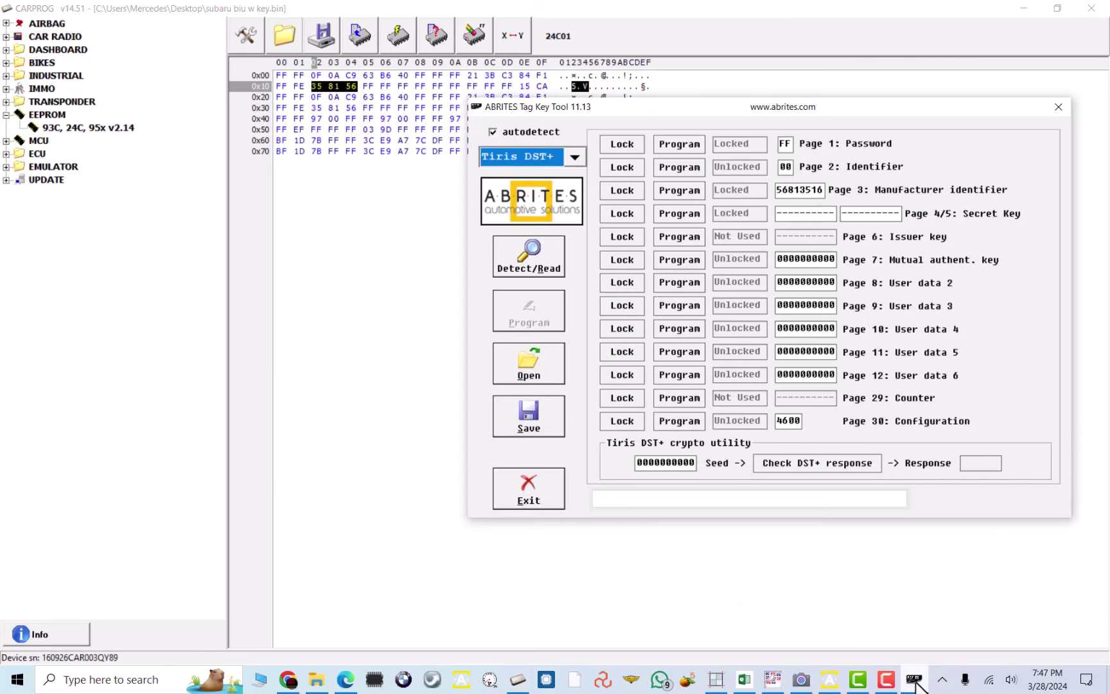
{"action": "left_click", "coordinate": [801, 679]}
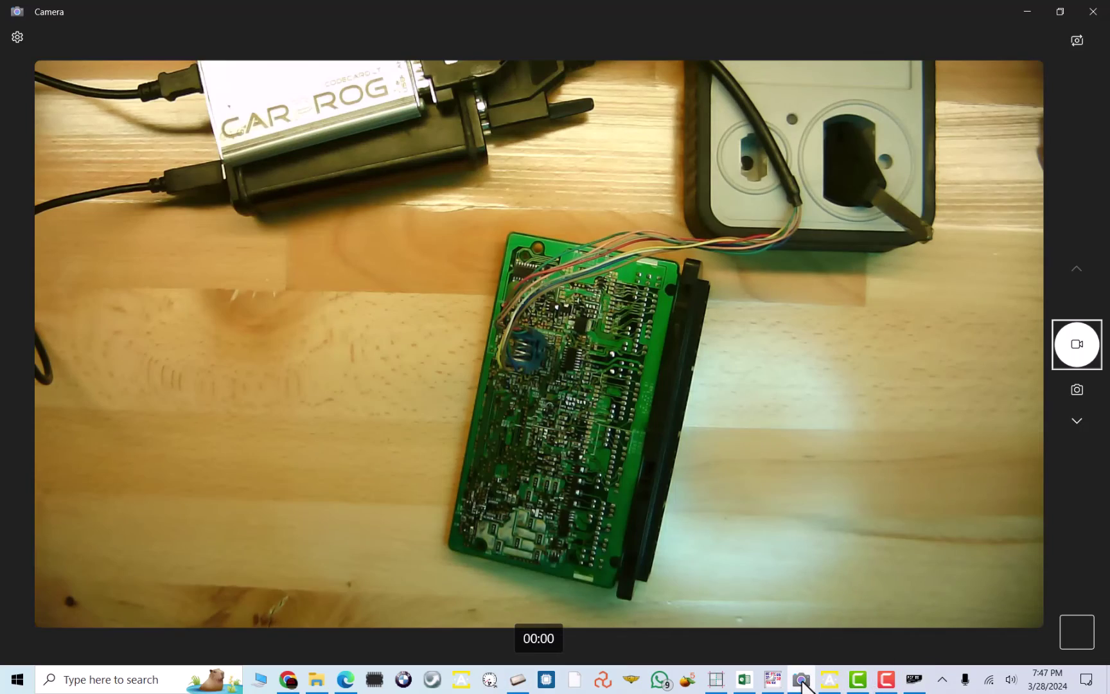